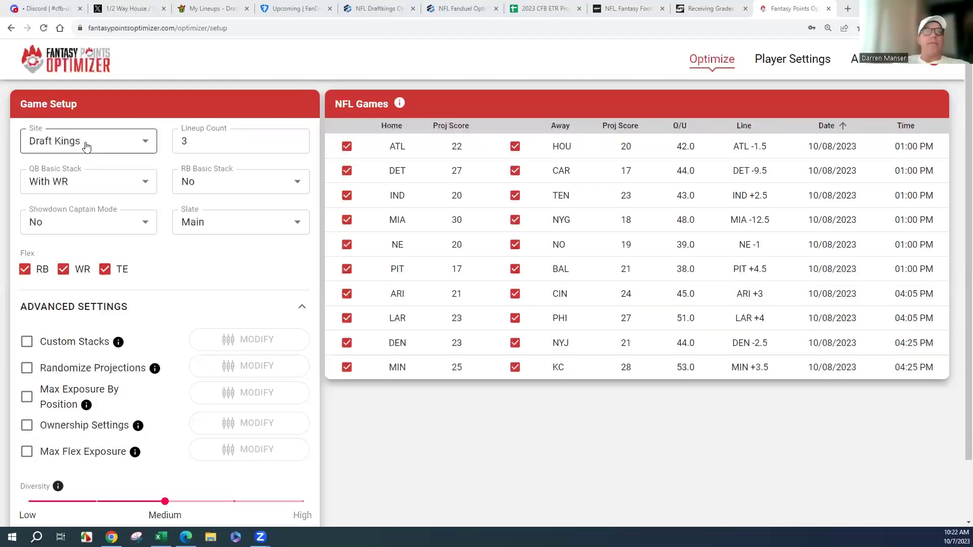
# Select Draft Kings as the site in the game setup.
pyautogui.click(125, 150)
pyautogui.click(125, 145)
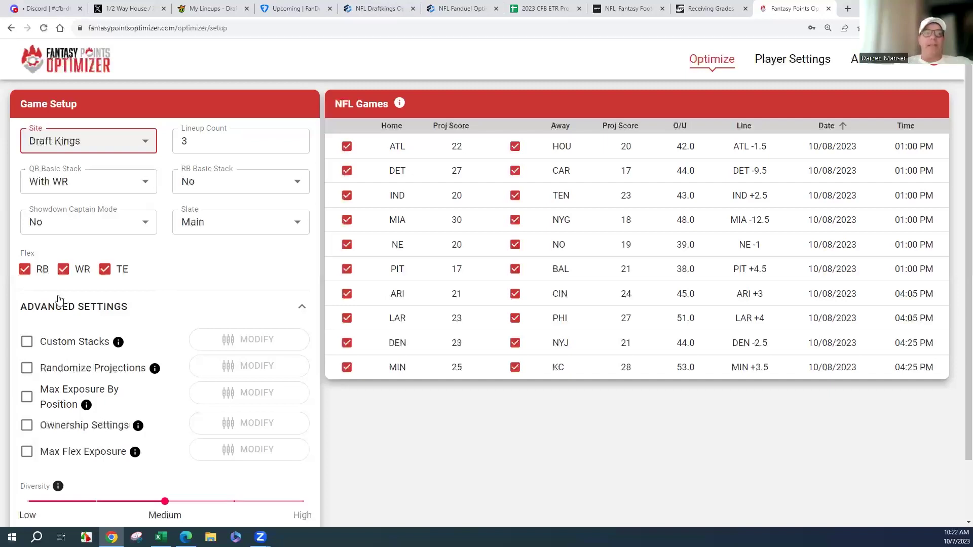
pyautogui.click(26, 368)
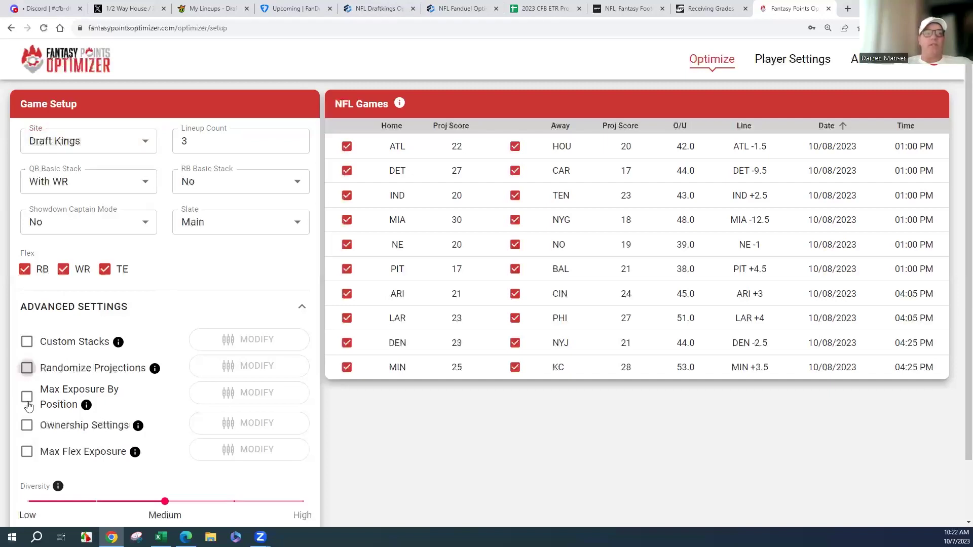
pyautogui.click(27, 399)
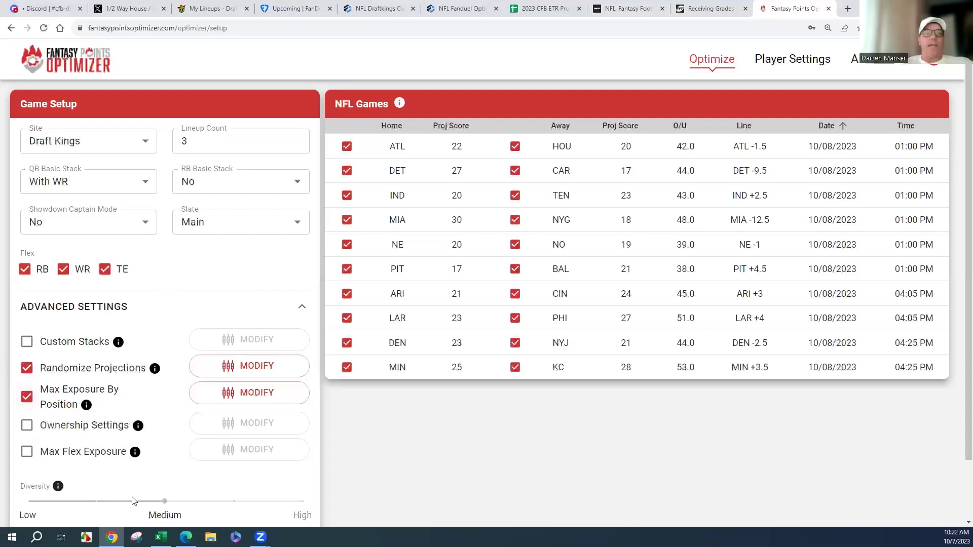
pyautogui.click(28, 370)
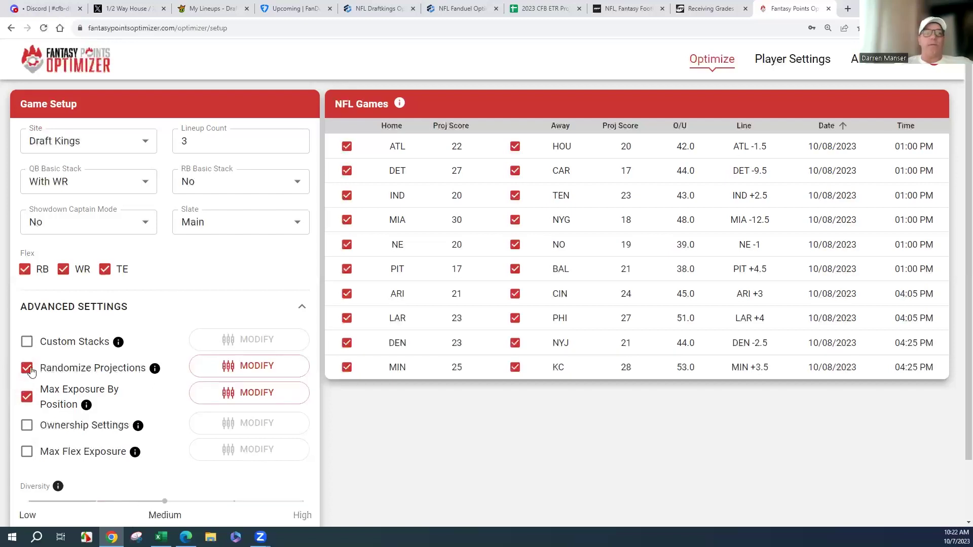
pyautogui.click(22, 400)
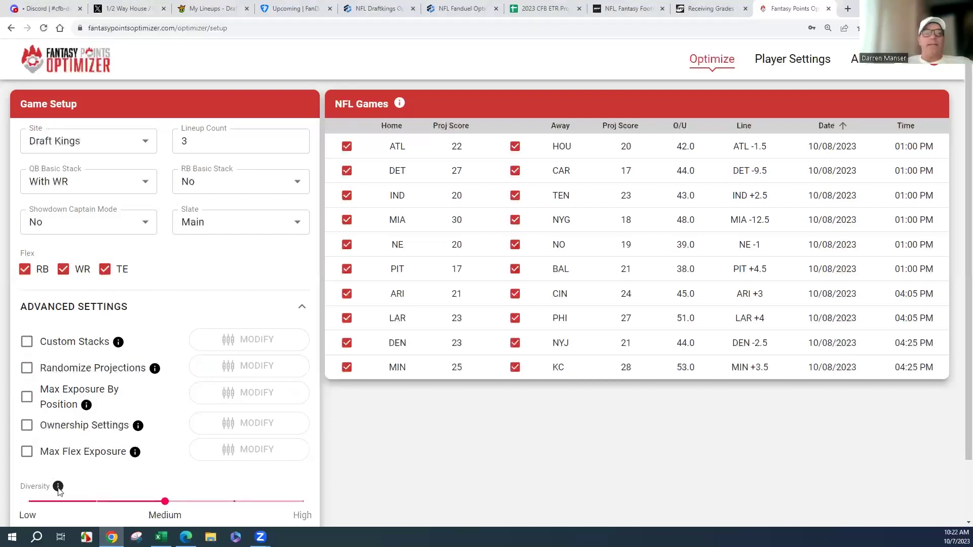
pyautogui.moveTo(58, 489)
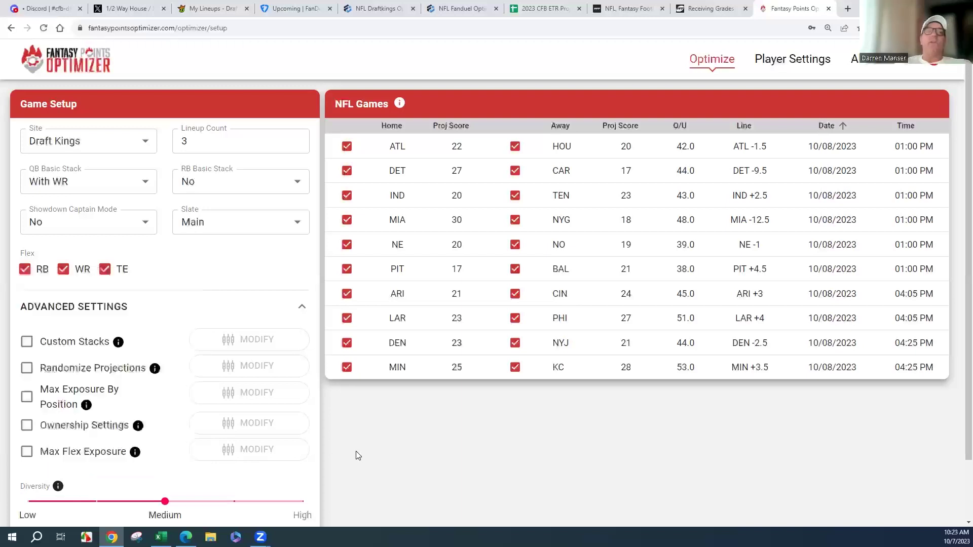
pyautogui.moveTo(168, 504)
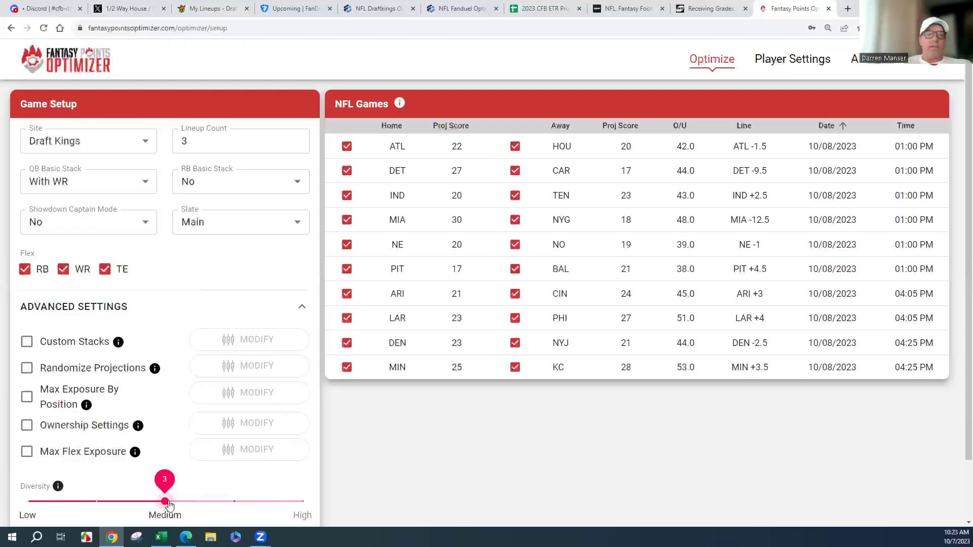
pyautogui.click(27, 400)
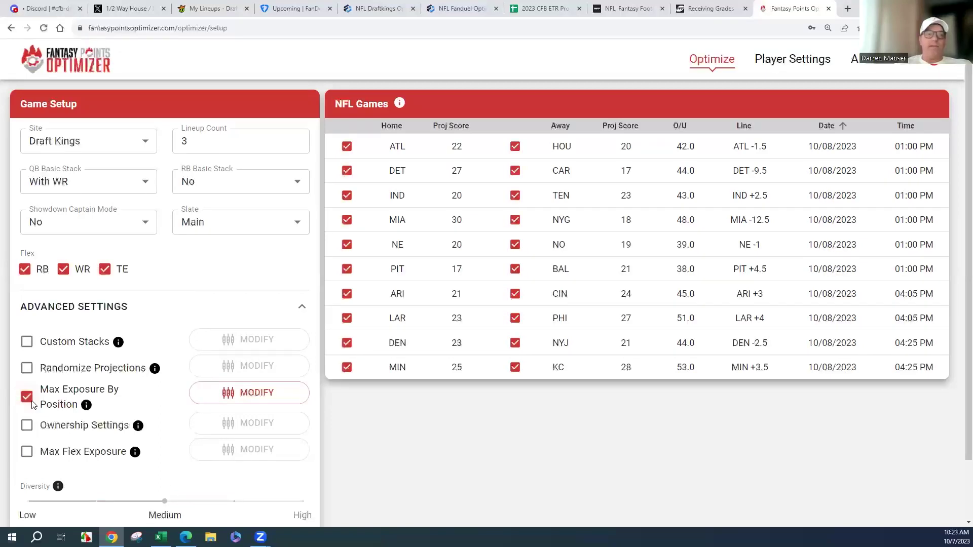
pyautogui.click(27, 399)
# Set the lineup diversity to Low and run the optimizer for three Draft Kings lineups.
pyautogui.moveTo(159, 503)
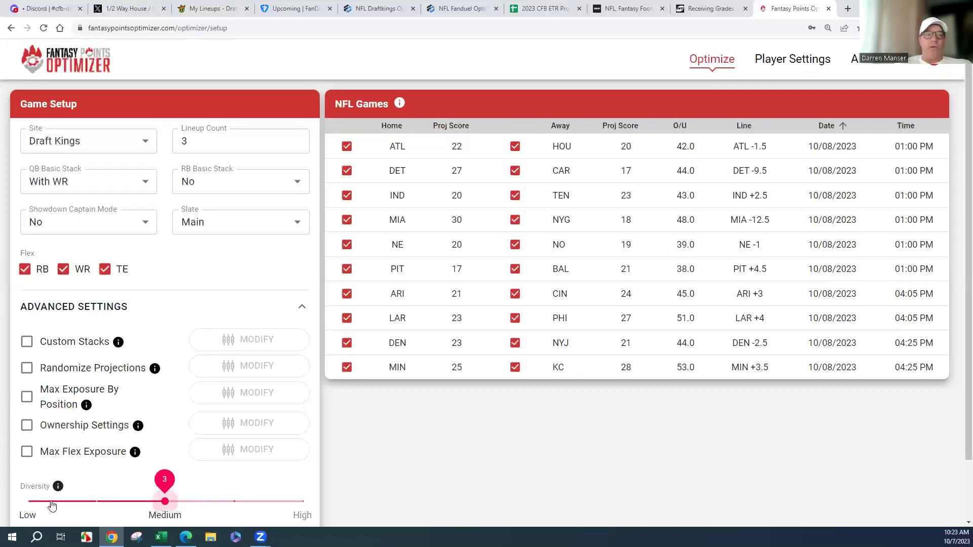
pyautogui.click(29, 502)
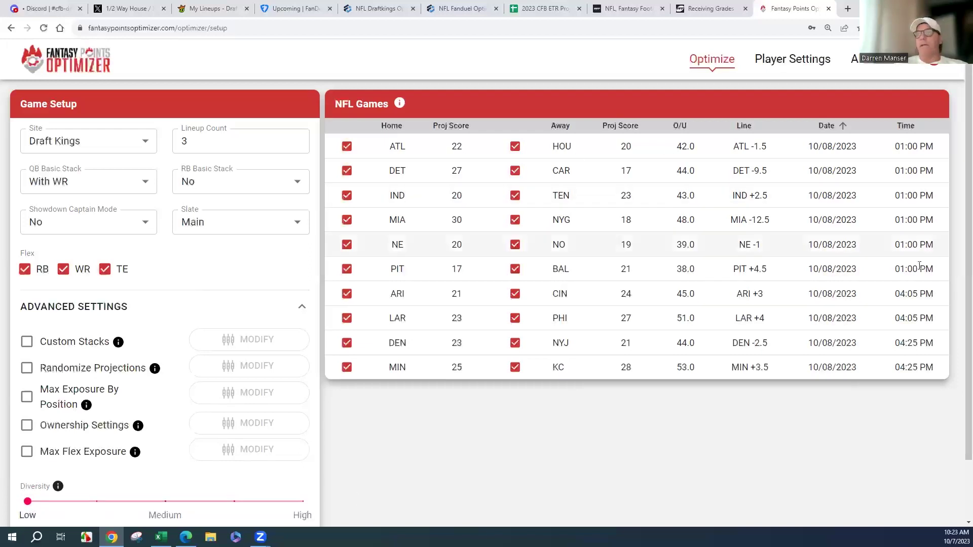
pyautogui.scroll(-1, 960, 350)
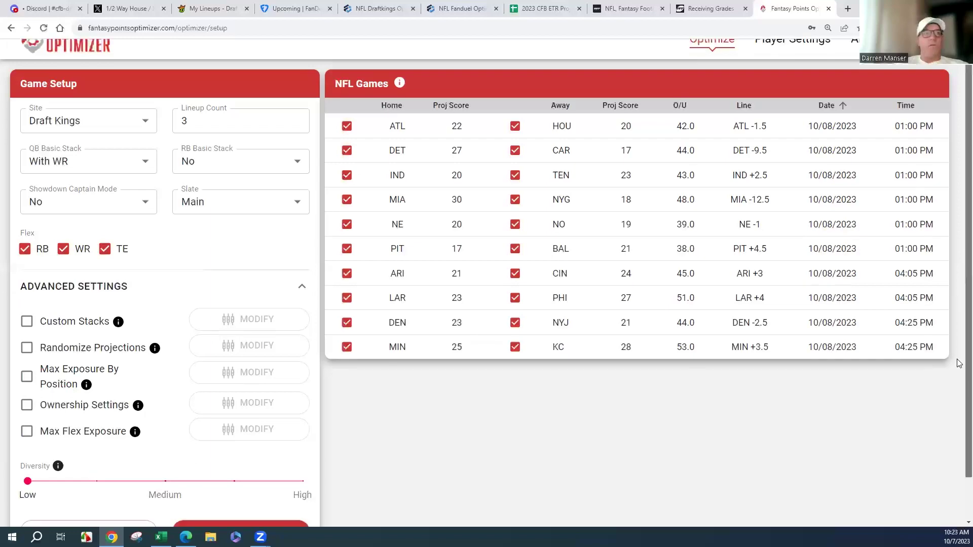
pyautogui.scroll(-1, 310, 489)
pyautogui.click(278, 491)
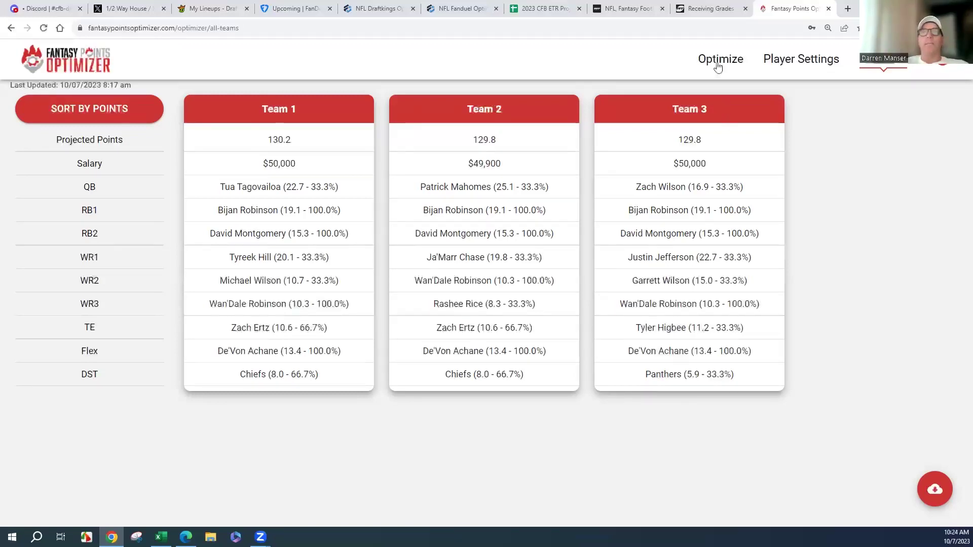
# Open the player settings and sort the player pool by ownership from highest to lowest.
pyautogui.click(794, 60)
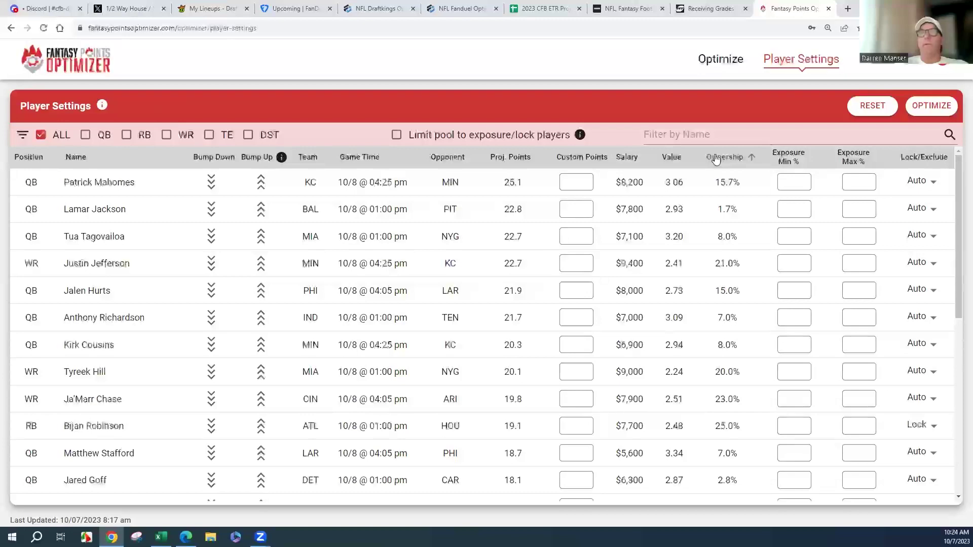
pyautogui.click(715, 158)
pyautogui.click(716, 158)
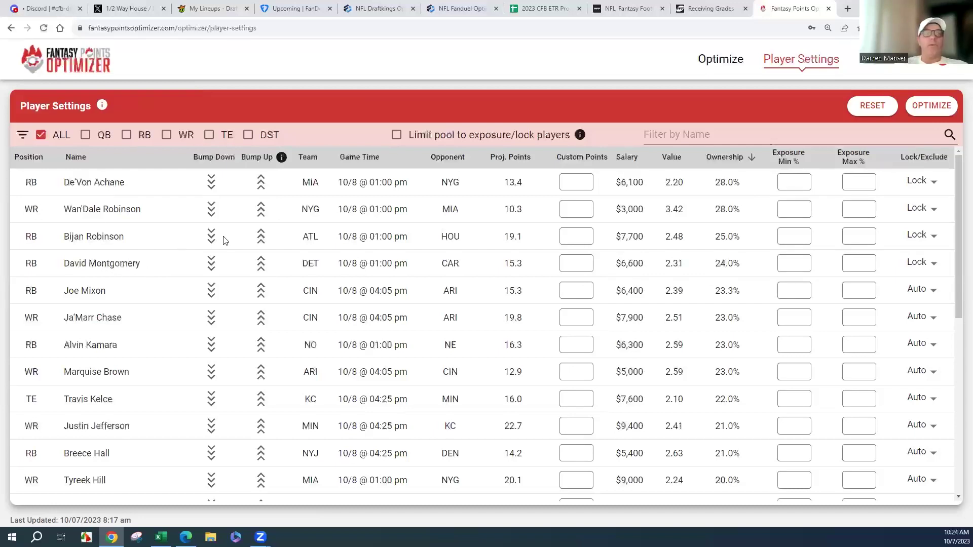
# Keep De'Von Achane set to Lock and rerun the optimizer from the game setup.
pyautogui.click(928, 182)
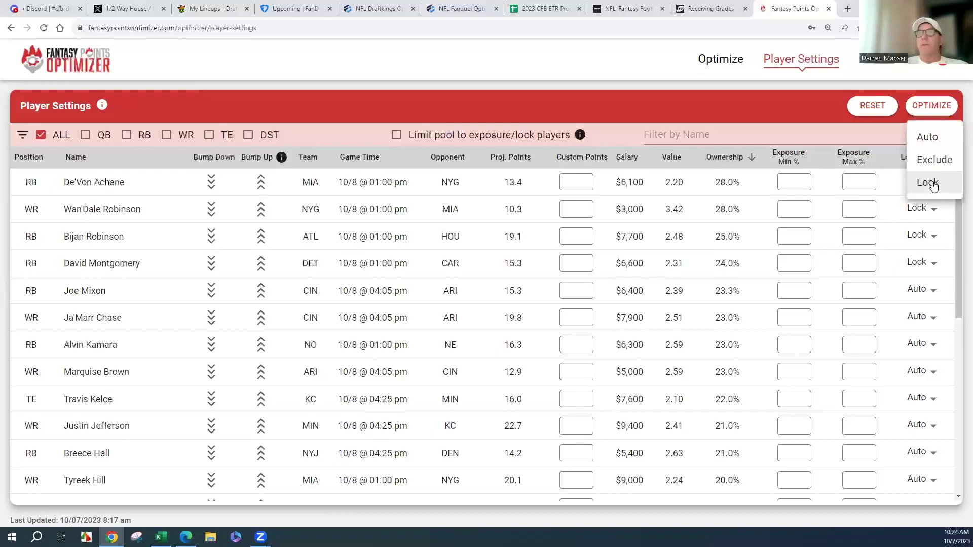
pyautogui.click(933, 183)
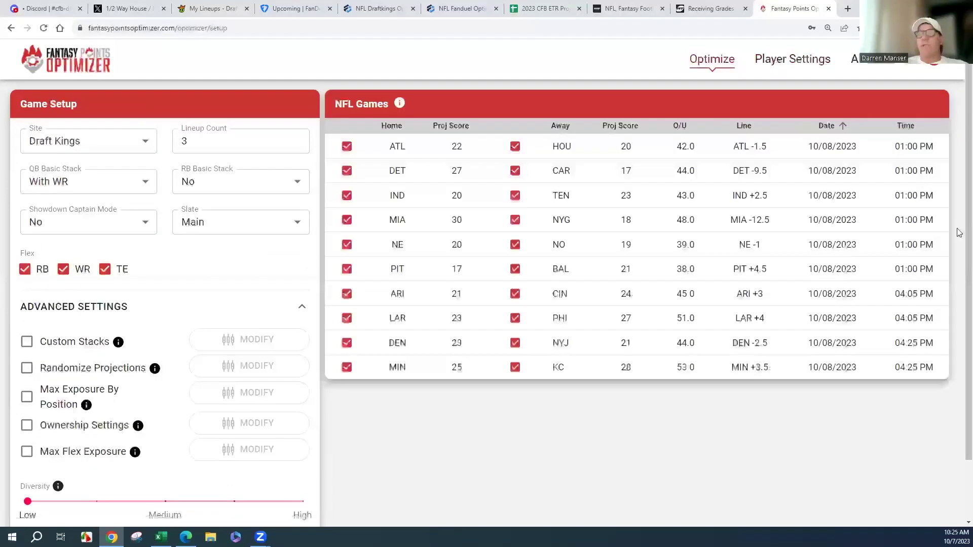
pyautogui.scroll(-2, 233, 500)
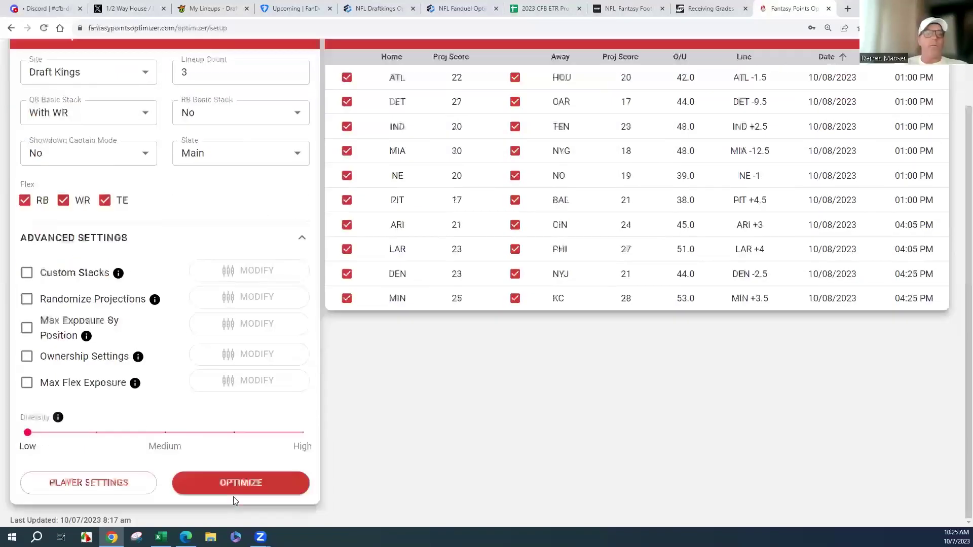
pyautogui.click(229, 485)
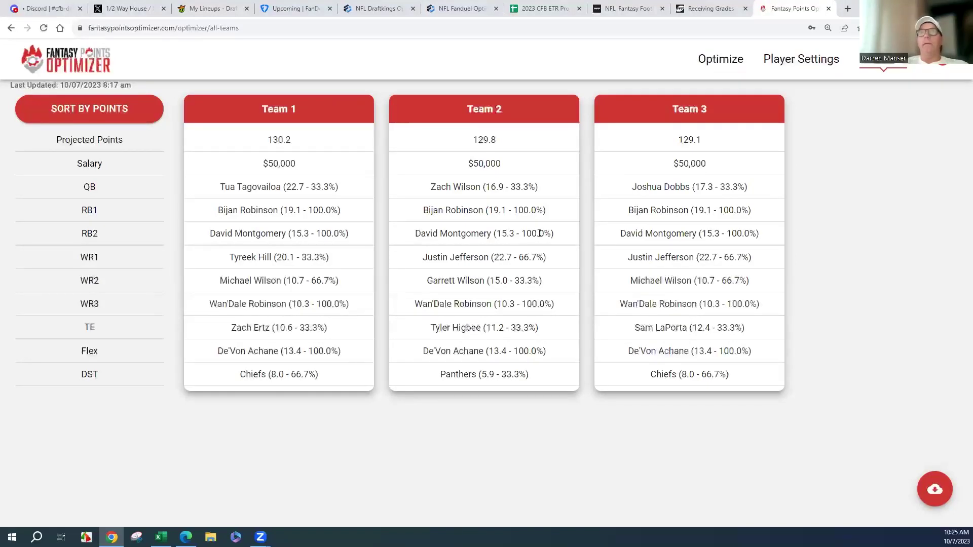
# Return to the player settings and list the players by descending ownership.
pyautogui.click(712, 66)
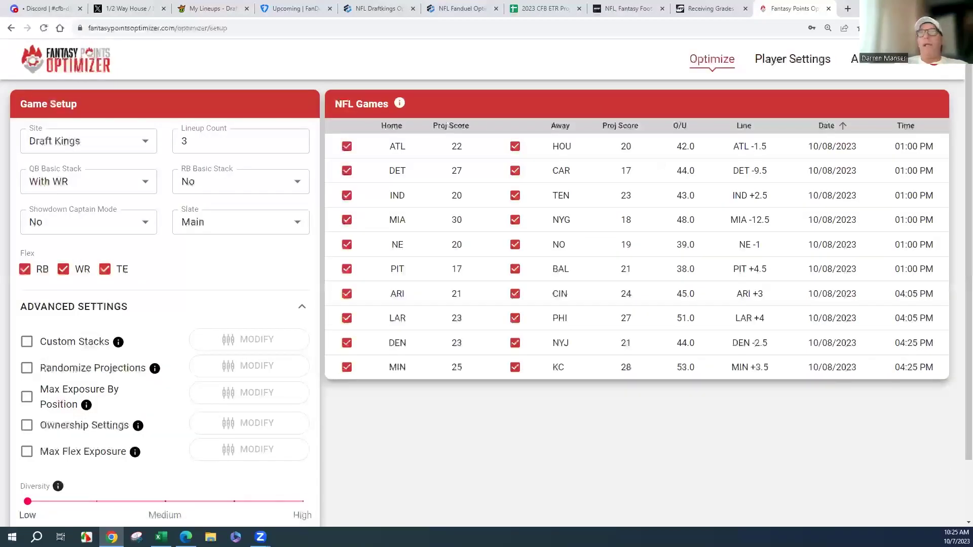
pyautogui.click(792, 61)
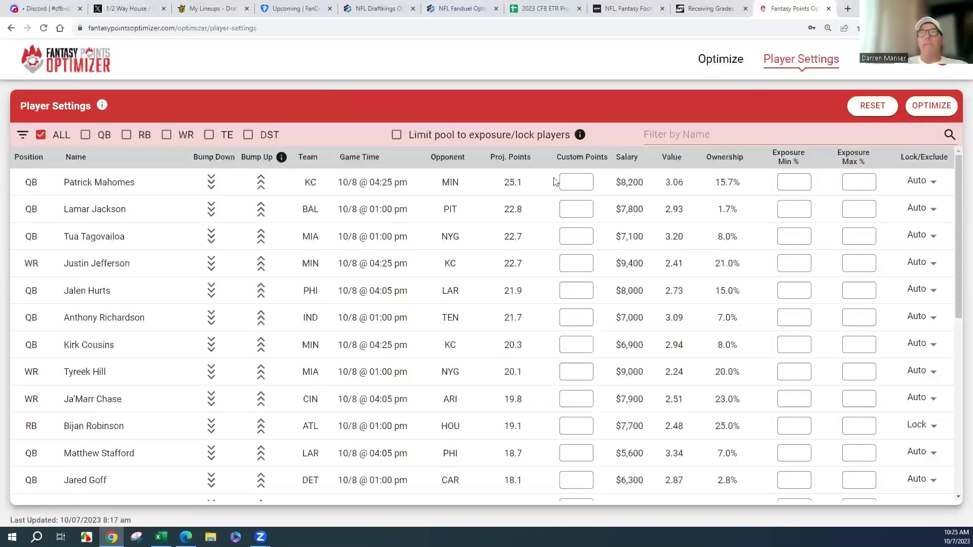
pyautogui.click(720, 158)
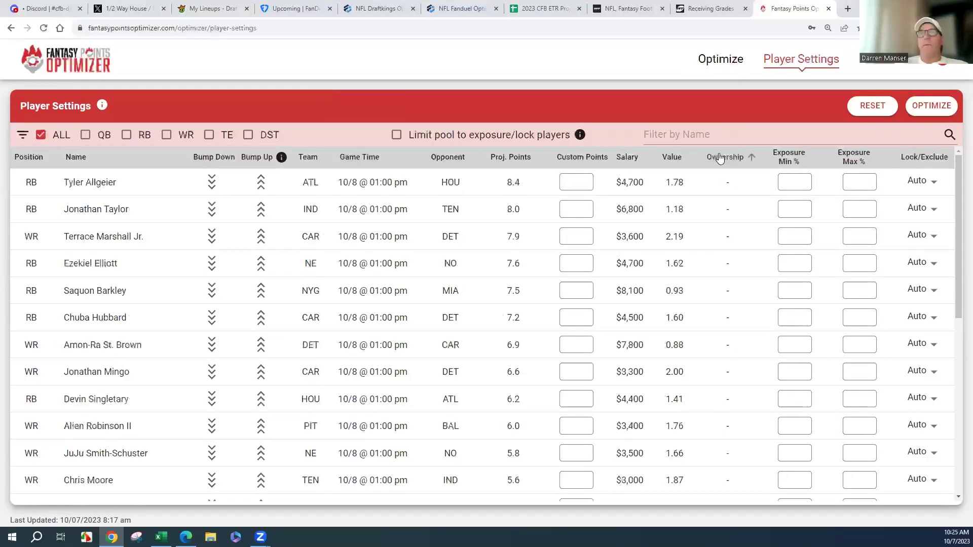
pyautogui.click(720, 158)
# Set the lock status to Auto for De'Von Achane, Wan'Dale Robinson, Bijan Robinson and David Montgomery.
pyautogui.click(934, 182)
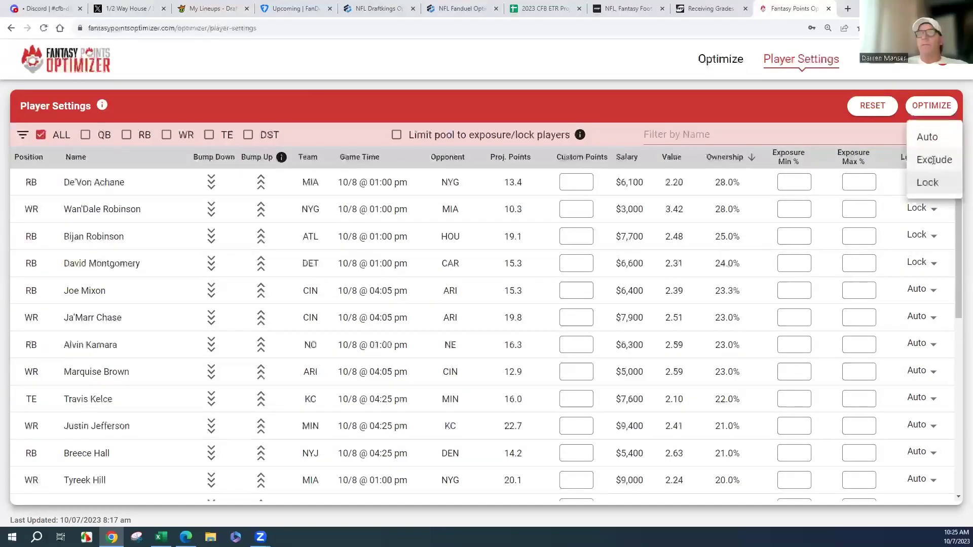
pyautogui.click(934, 161)
pyautogui.click(934, 183)
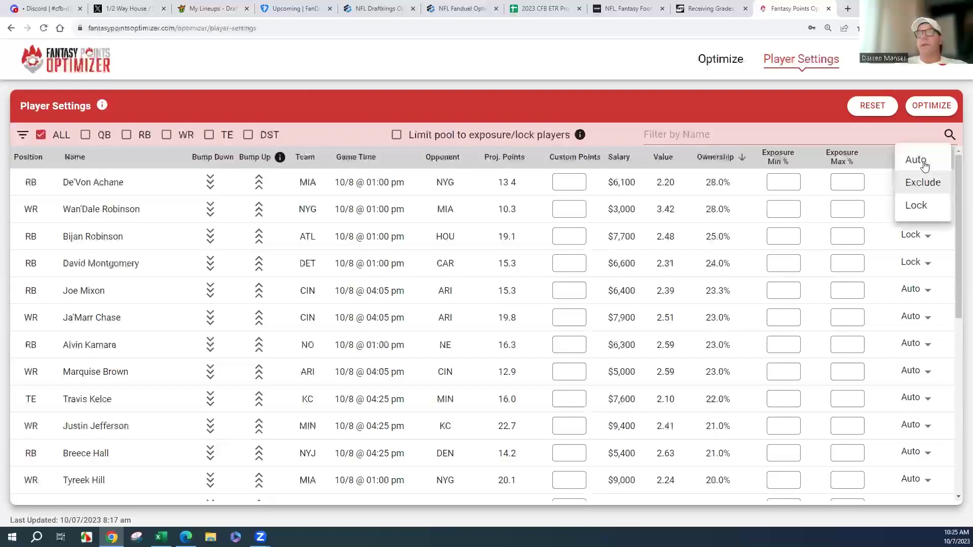
pyautogui.click(923, 162)
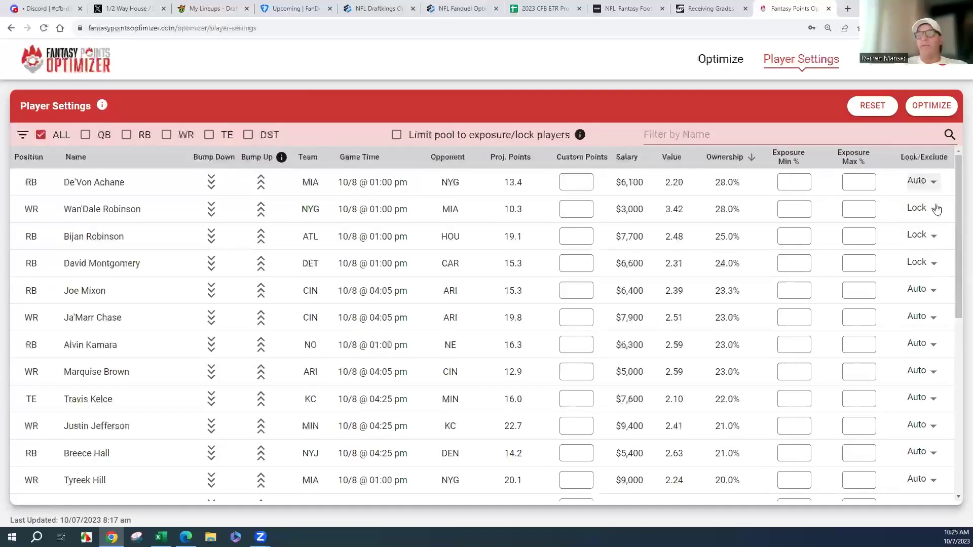
pyautogui.click(937, 212)
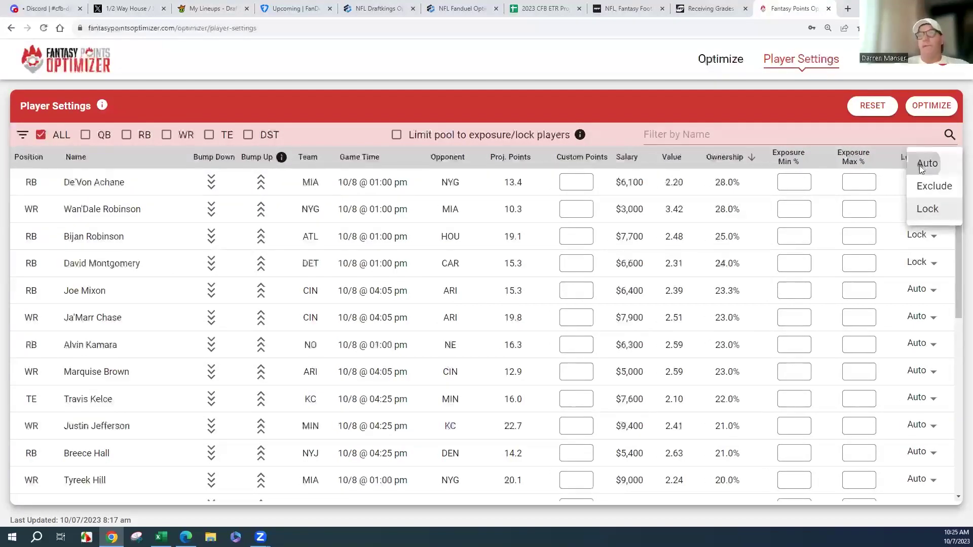
pyautogui.click(935, 210)
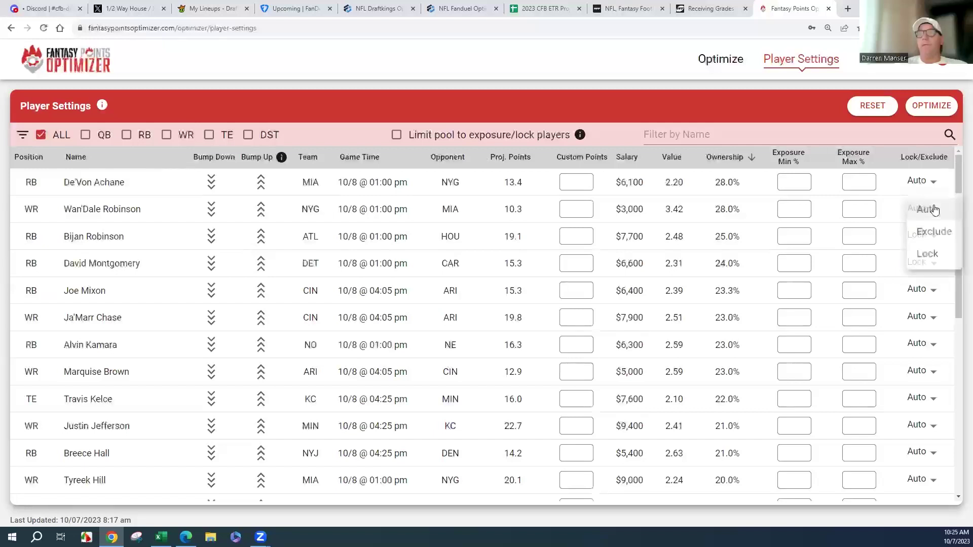
pyautogui.click(936, 237)
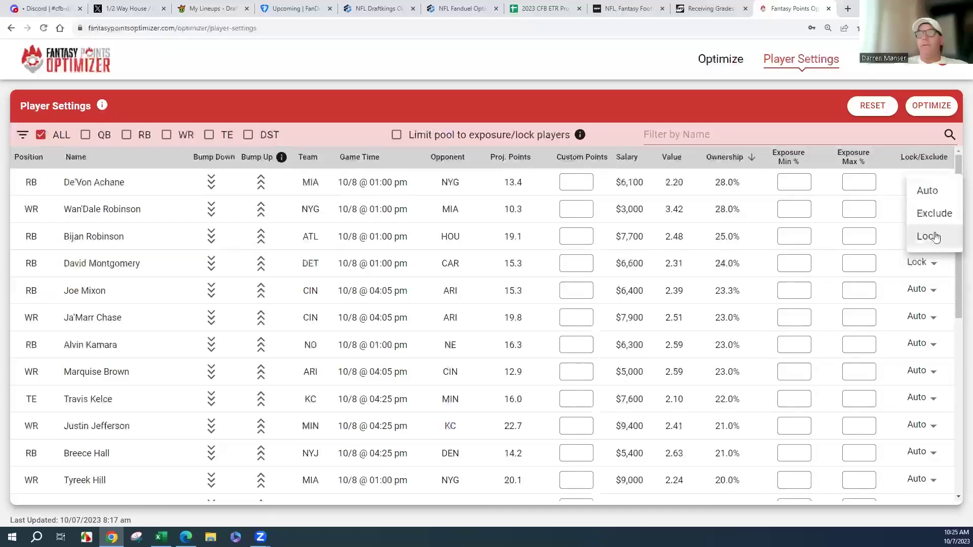
pyautogui.click(933, 195)
pyautogui.click(933, 268)
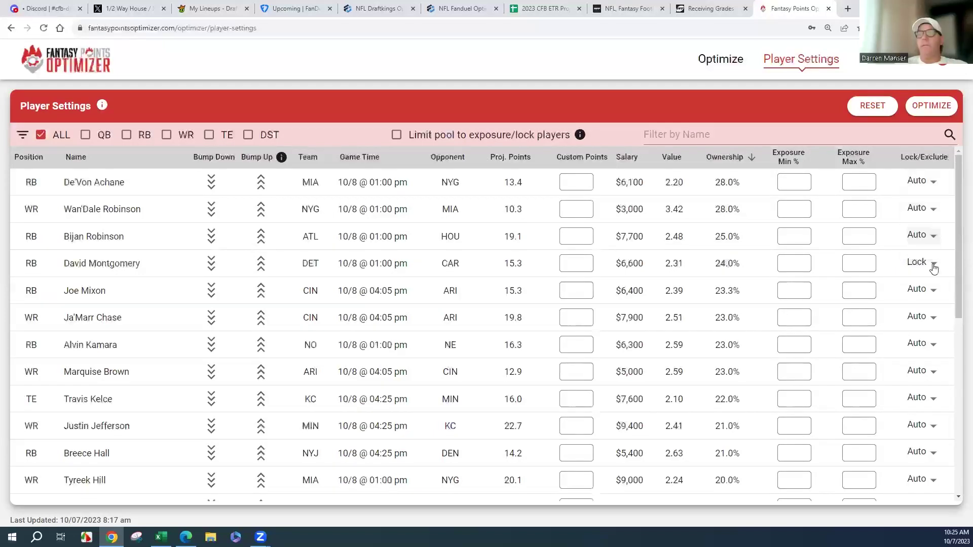
pyautogui.click(921, 219)
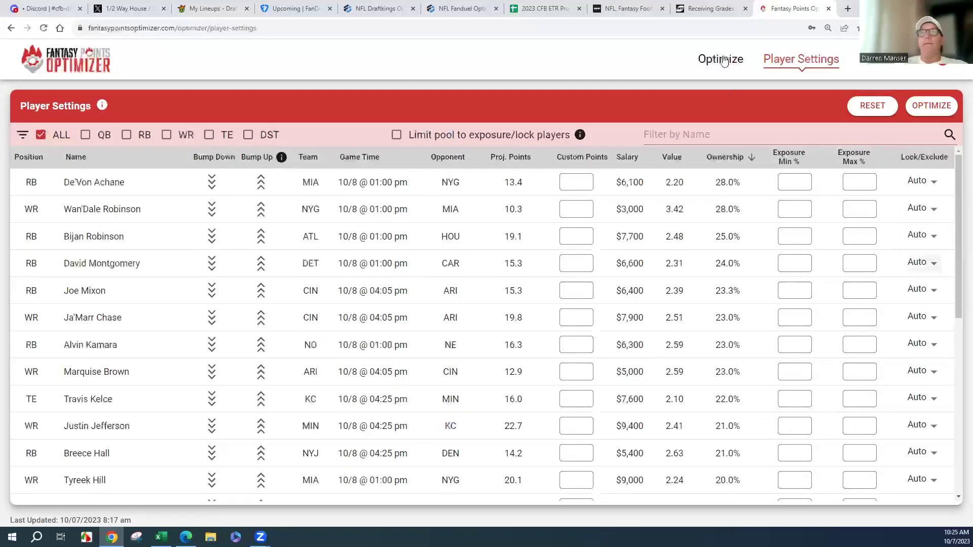
# Return to the game setup and generate a new set of three lineups at Low diversity.
pyautogui.click(724, 62)
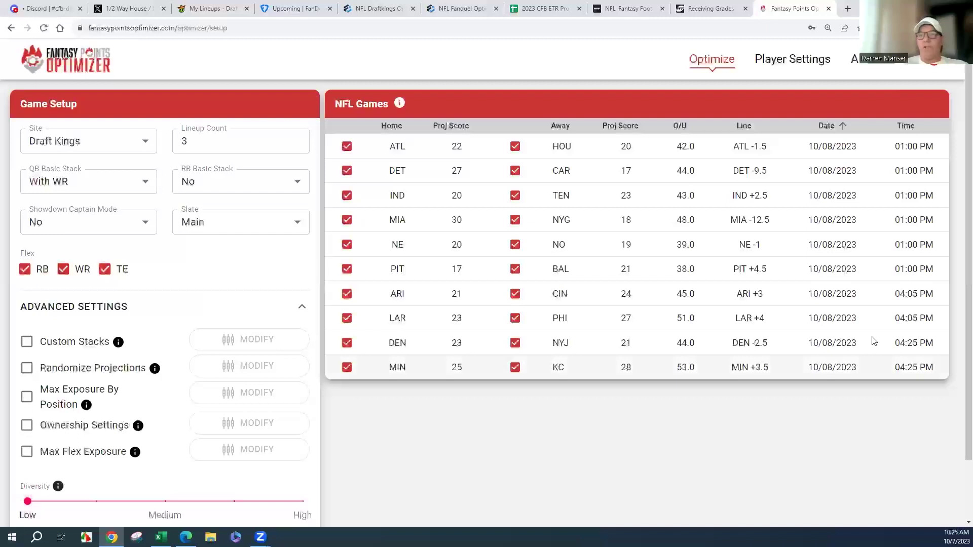
pyautogui.scroll(-1, 366, 464)
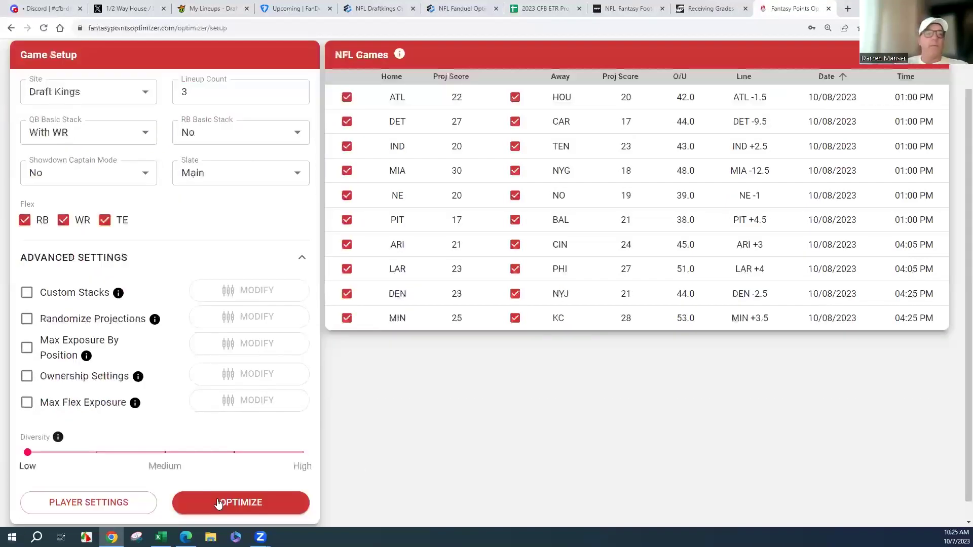
pyautogui.click(219, 502)
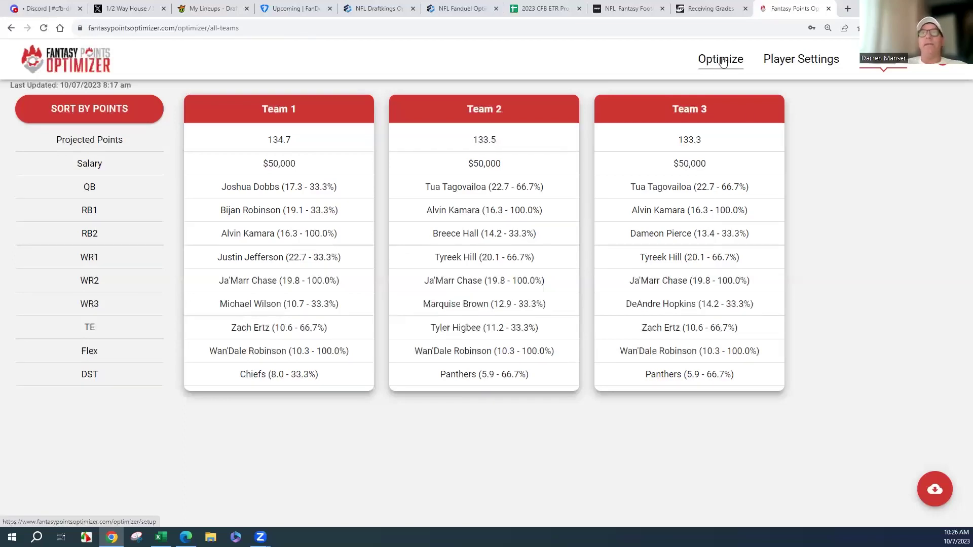
# Reopen the player settings and sort the players by ownership, highest first.
pyautogui.click(791, 62)
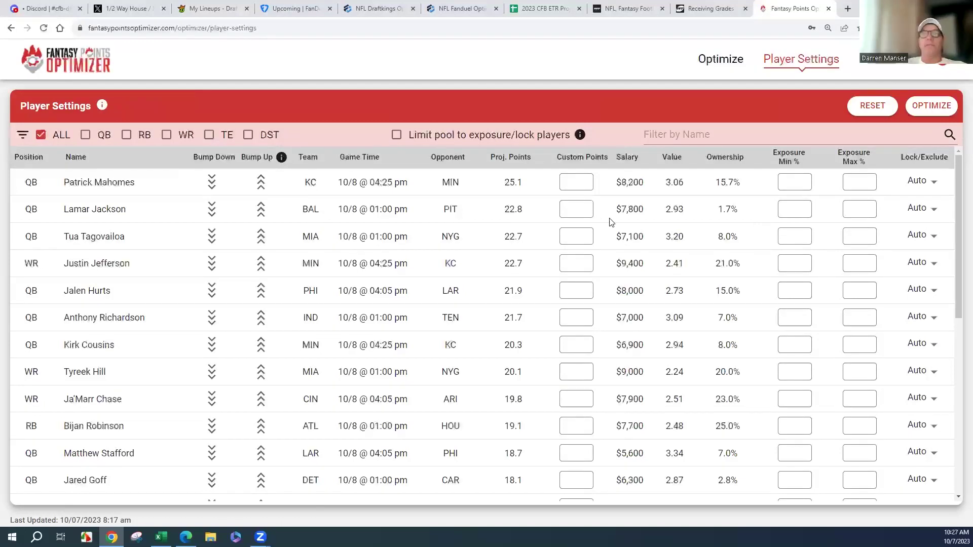
pyautogui.click(726, 157)
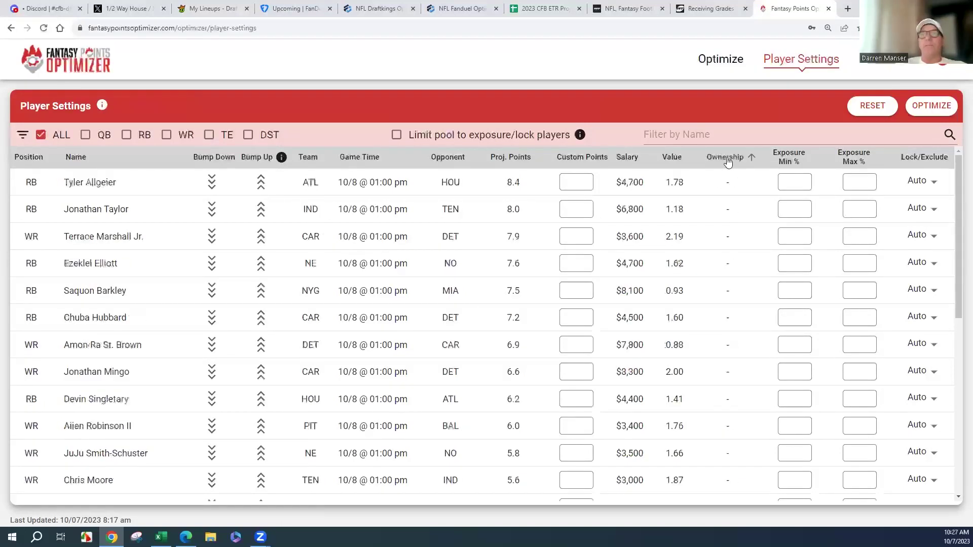
pyautogui.click(728, 160)
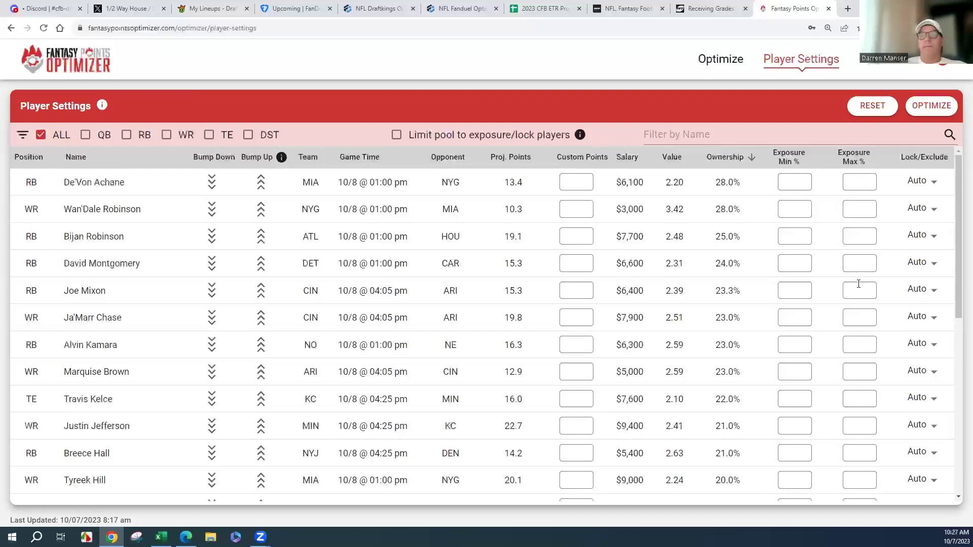
pyautogui.click(934, 263)
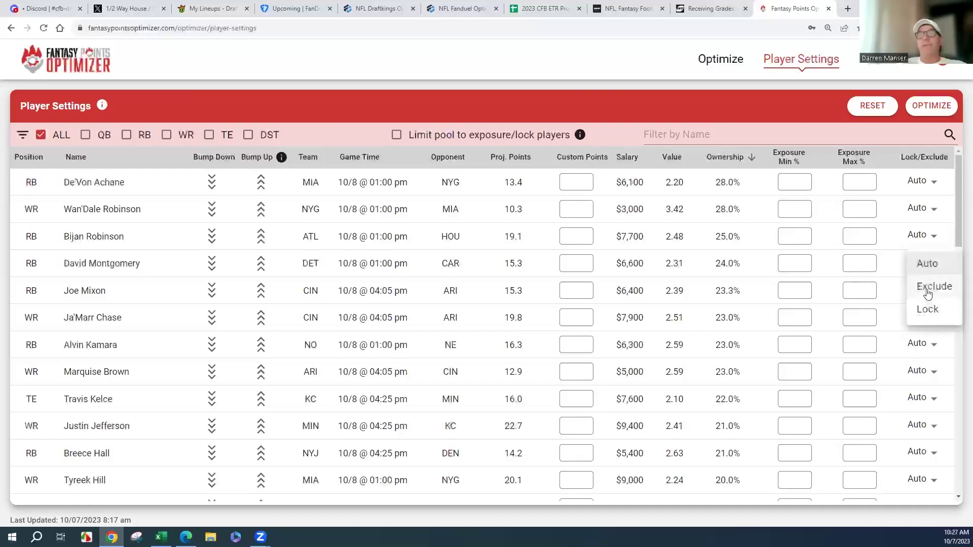
pyautogui.click(927, 293)
pyautogui.click(928, 265)
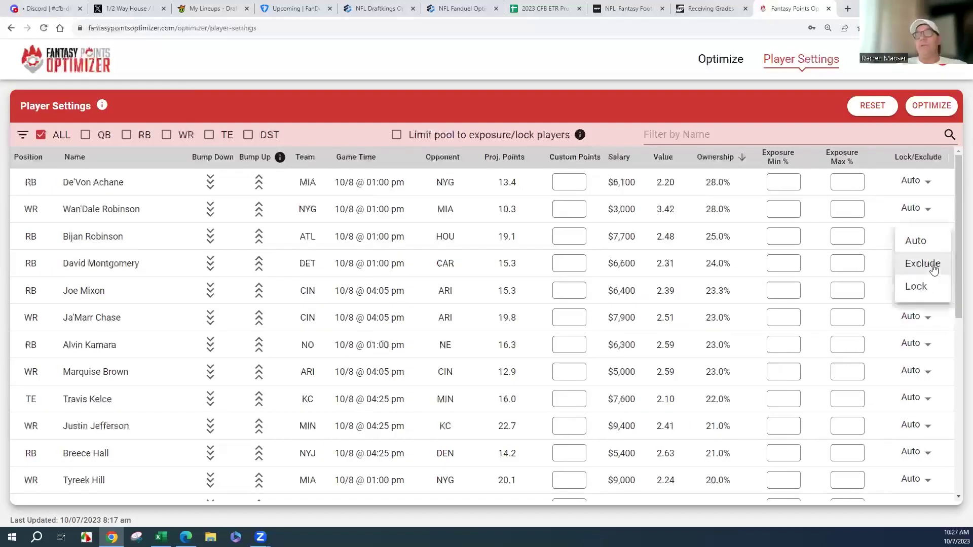
pyautogui.click(921, 248)
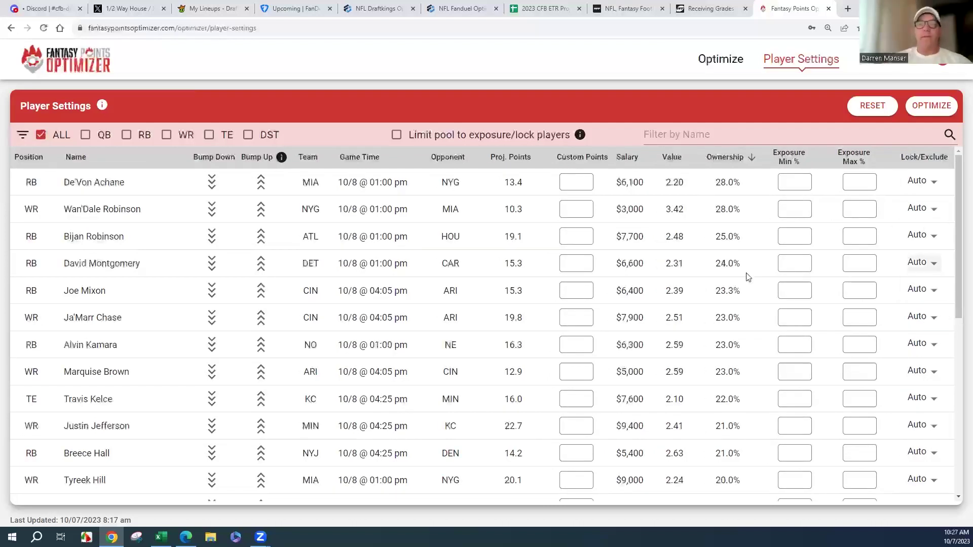
# Return to the game setup, raise the diversity to High and generate three lineups.
pyautogui.click(711, 60)
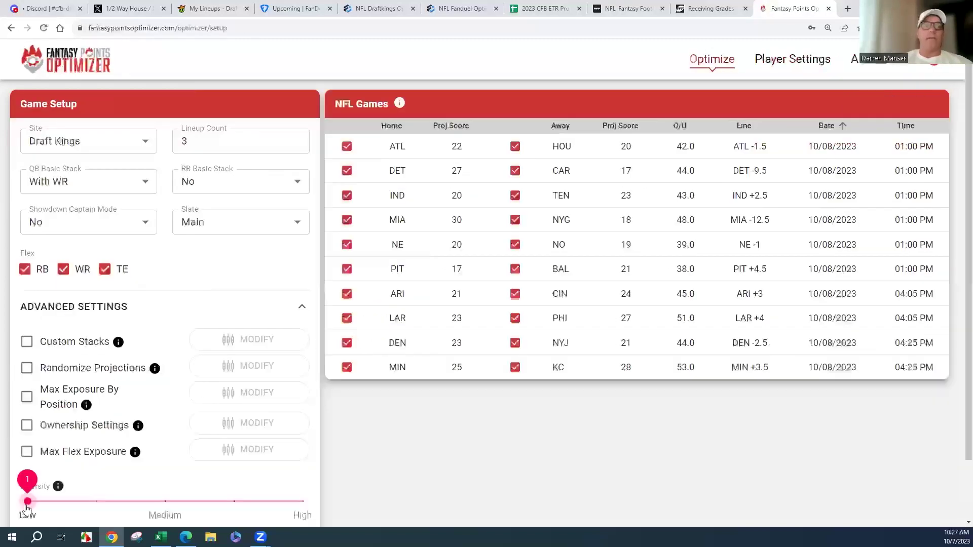
pyautogui.click(300, 504)
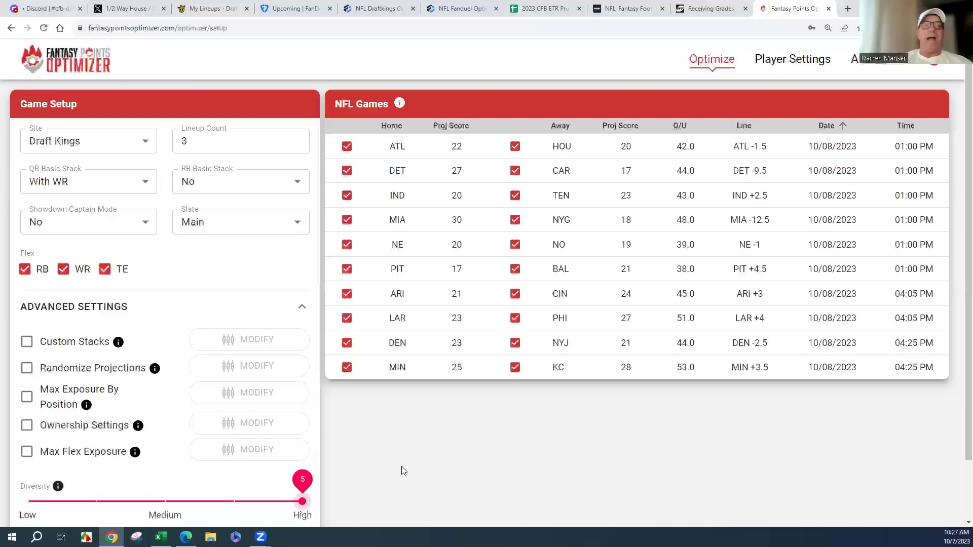
pyautogui.click(402, 467)
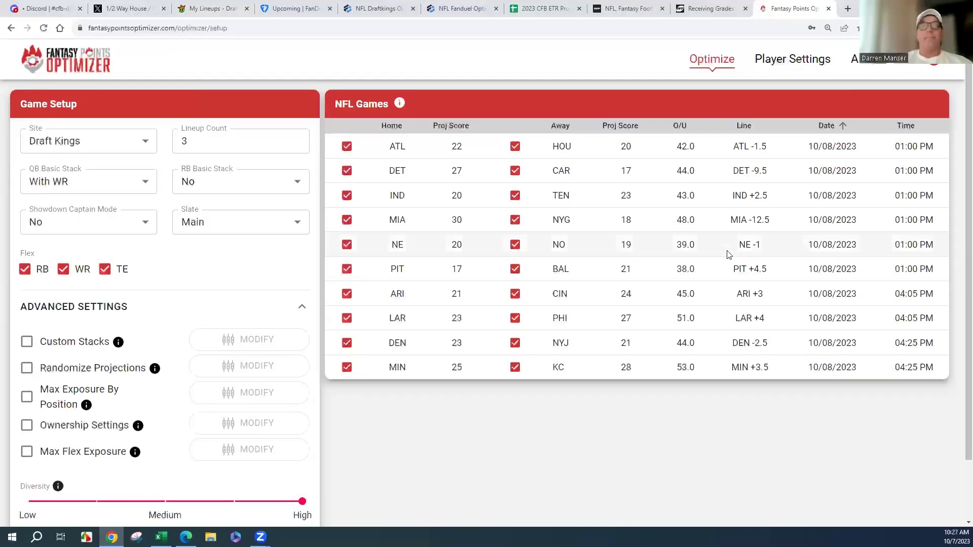
pyautogui.moveTo(302, 504)
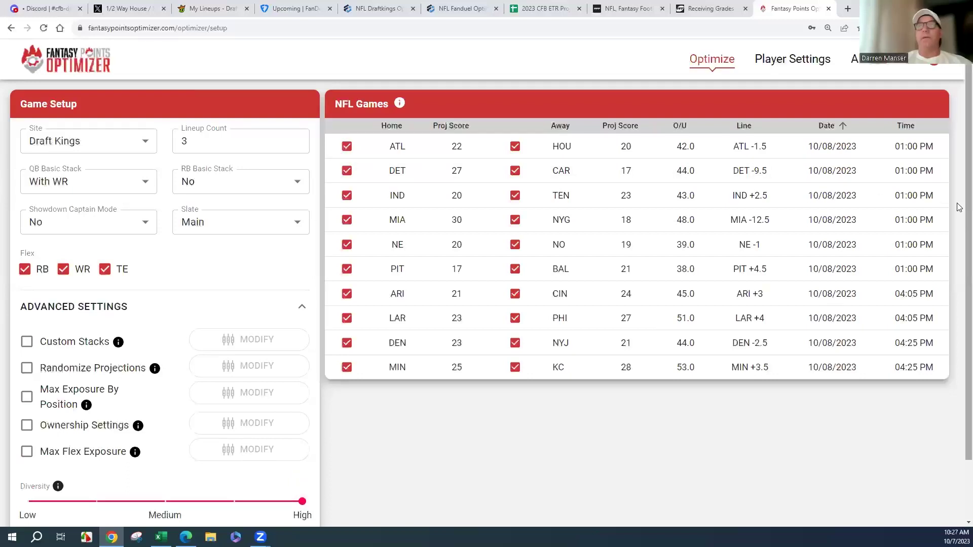
pyautogui.scroll(-1, 958, 207)
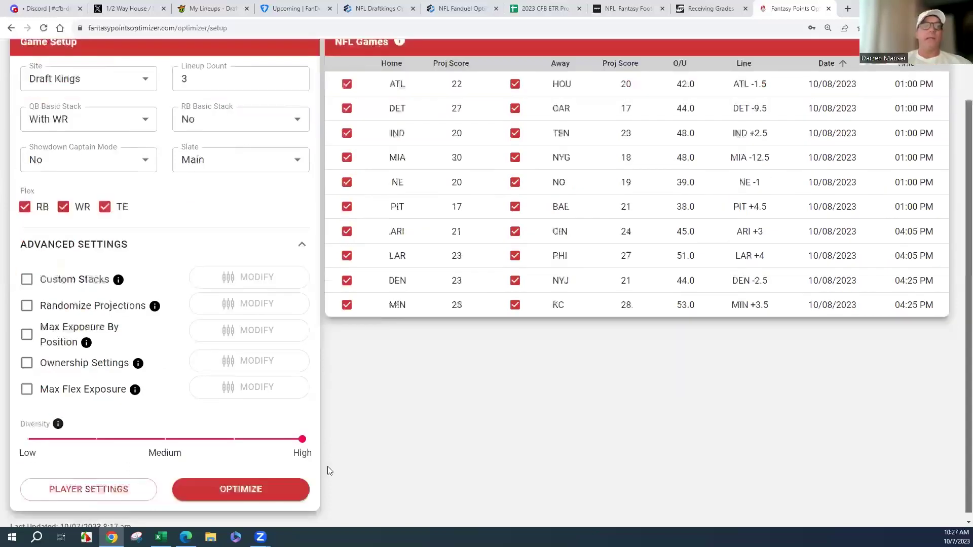
pyautogui.click(260, 490)
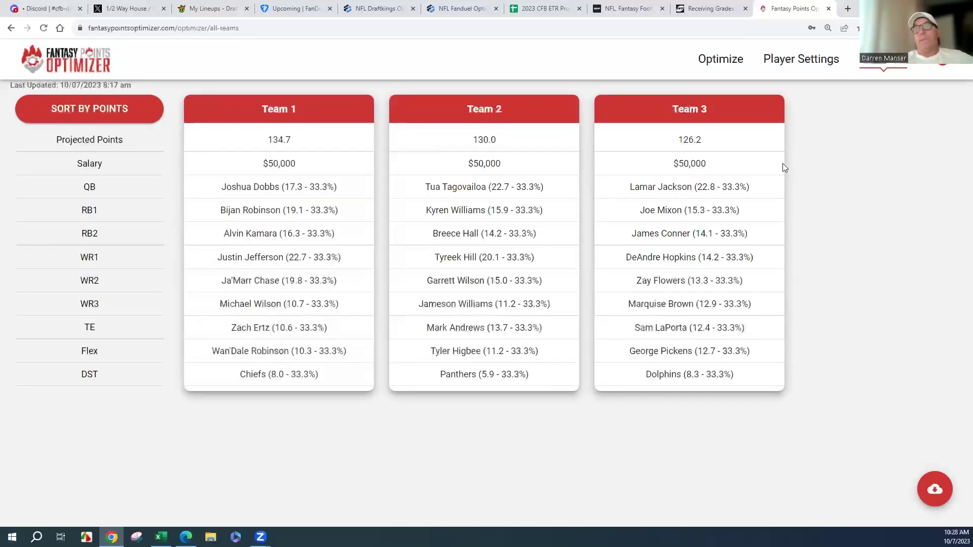
# Go back to the game setup, exclude TE from the flex position and set the lineup count to 15.
pyautogui.click(723, 63)
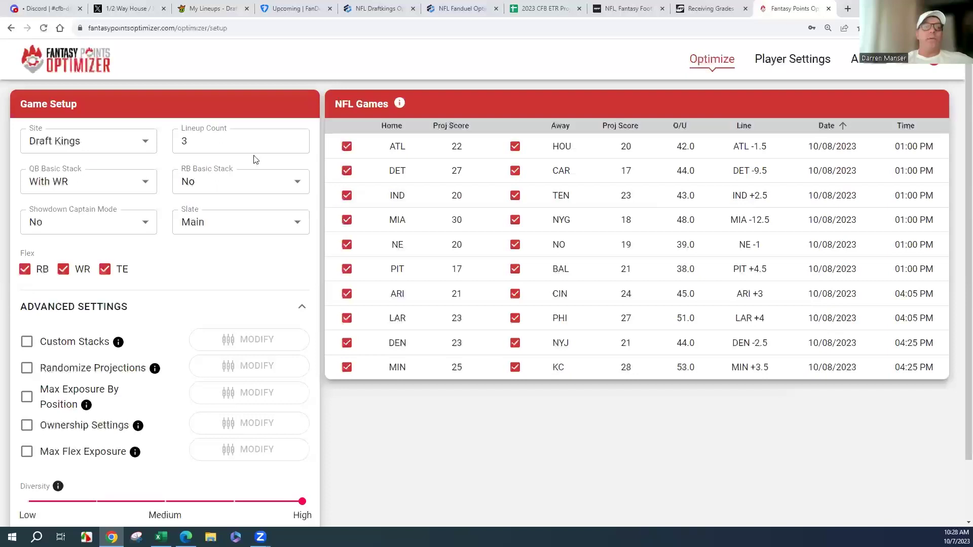
pyautogui.click(106, 270)
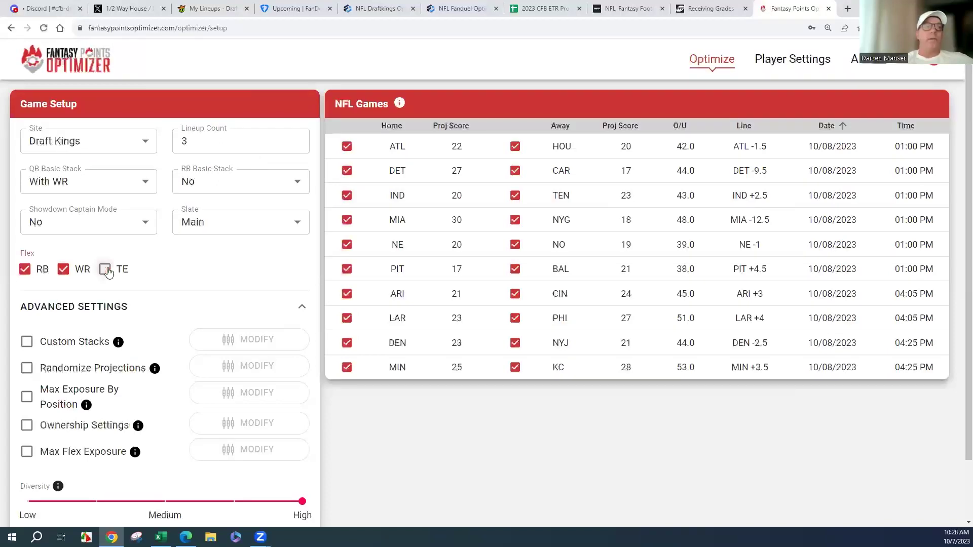
pyautogui.click(213, 141)
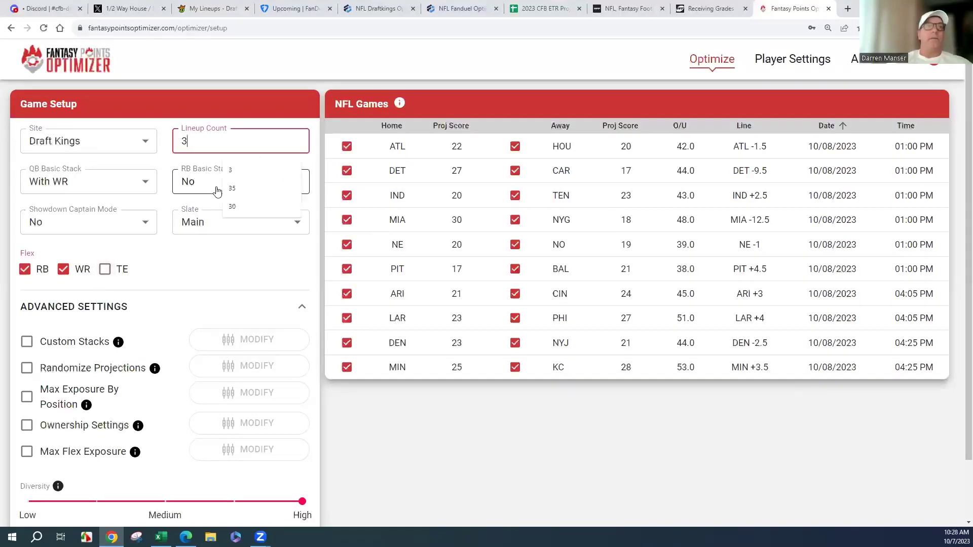
pyautogui.press('BackSpace')
pyautogui.write('15')
# Enable custom stacks and set Stack 1 to 25% of lineups, built around Zach Wilson (NYJ QB).
pyautogui.click(26, 343)
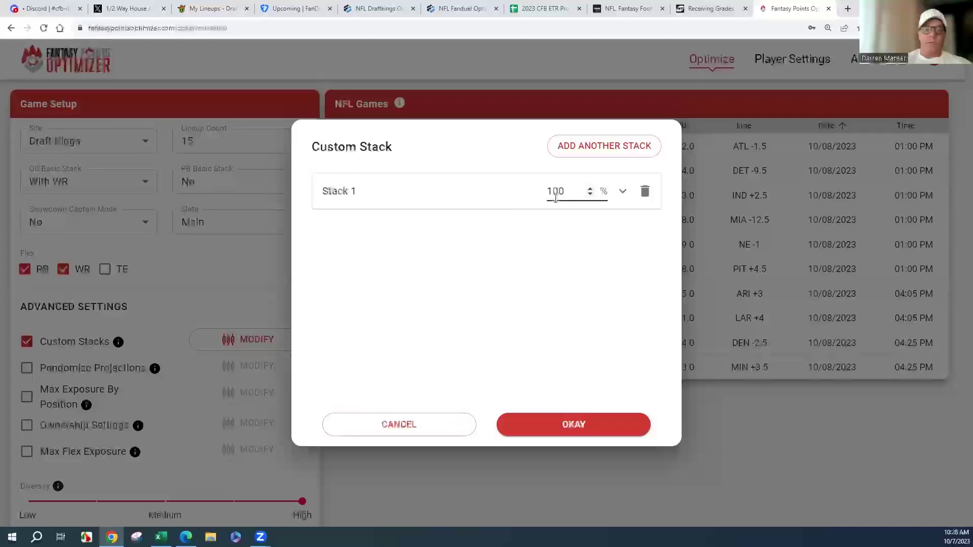
pyautogui.doubleClick(556, 198)
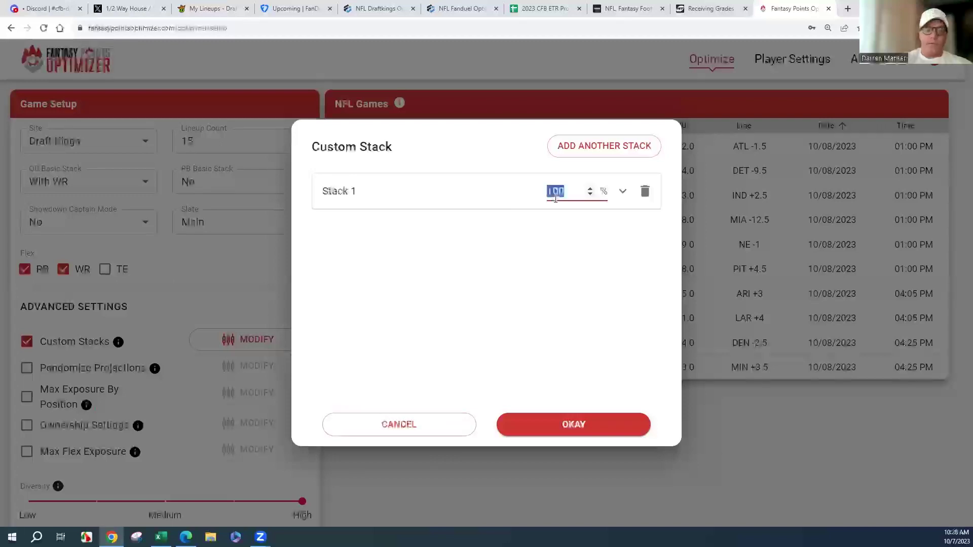
pyautogui.write('25')
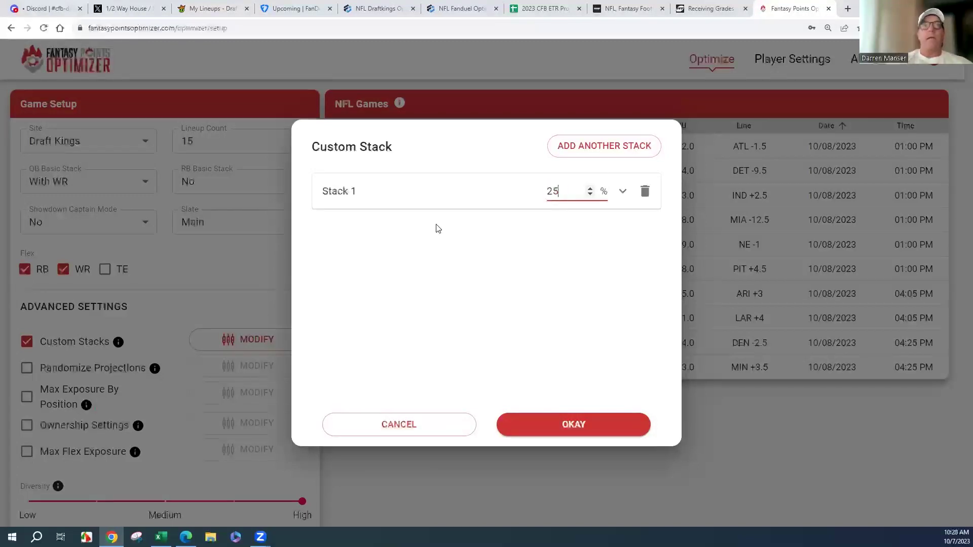
pyautogui.click(395, 191)
pyautogui.click(429, 223)
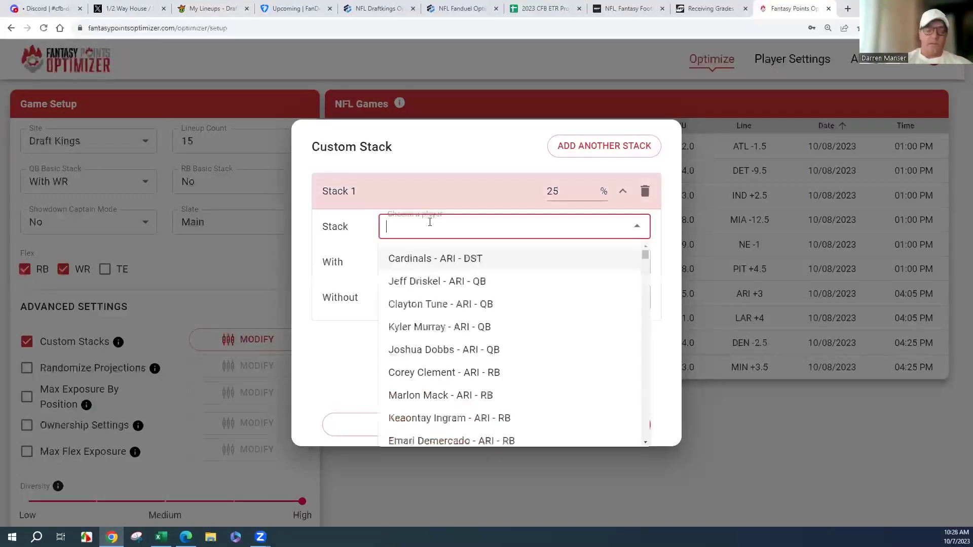
pyautogui.write('zach')
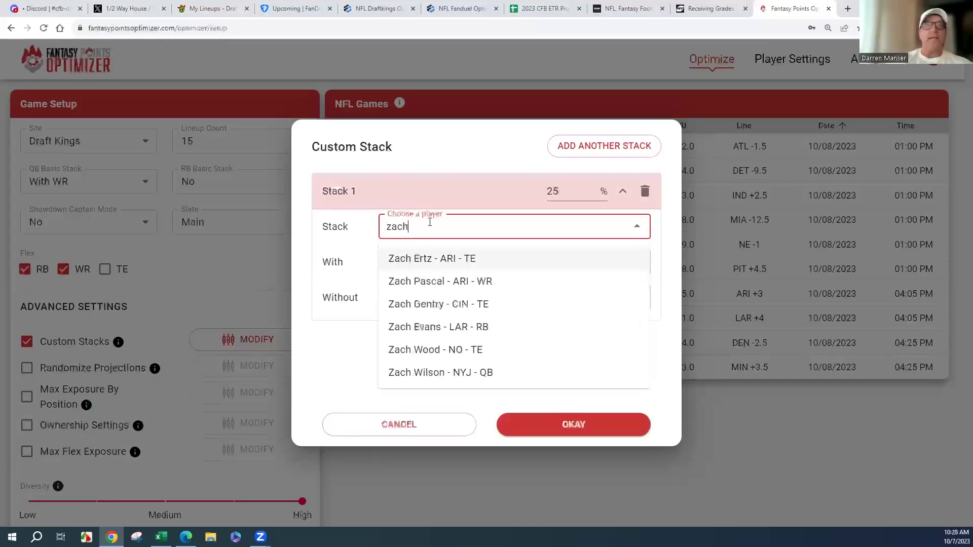
pyautogui.click(485, 372)
# Pair Zach Wilson in Stack 1 with Allen Lazard (NYJ WR) and Jaleel McLaughlin (DEN RB).
pyautogui.click(439, 260)
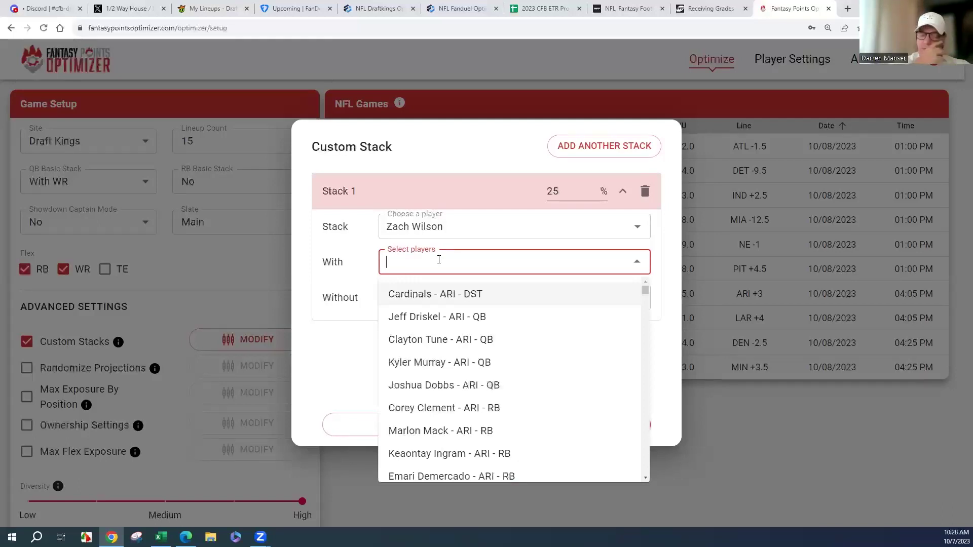
pyautogui.write('laz')
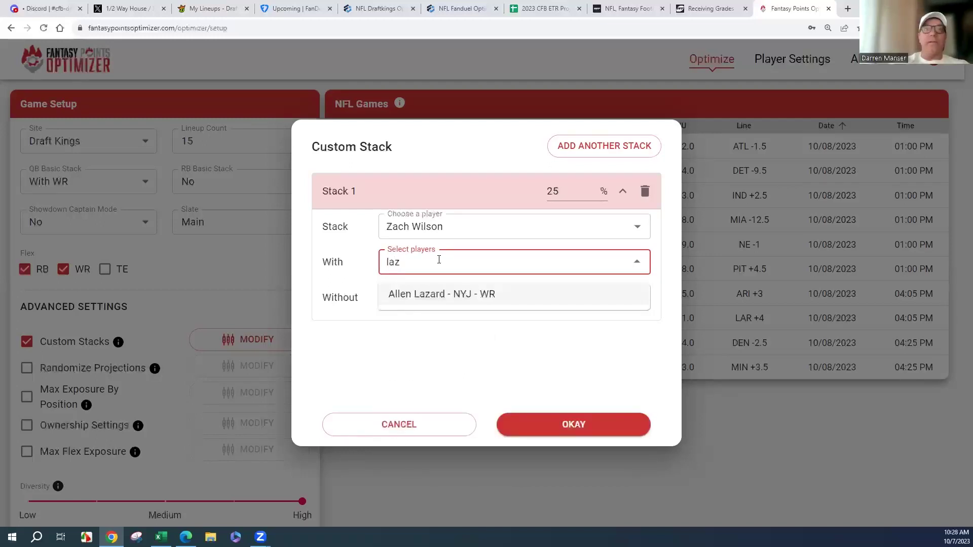
pyautogui.click(441, 290)
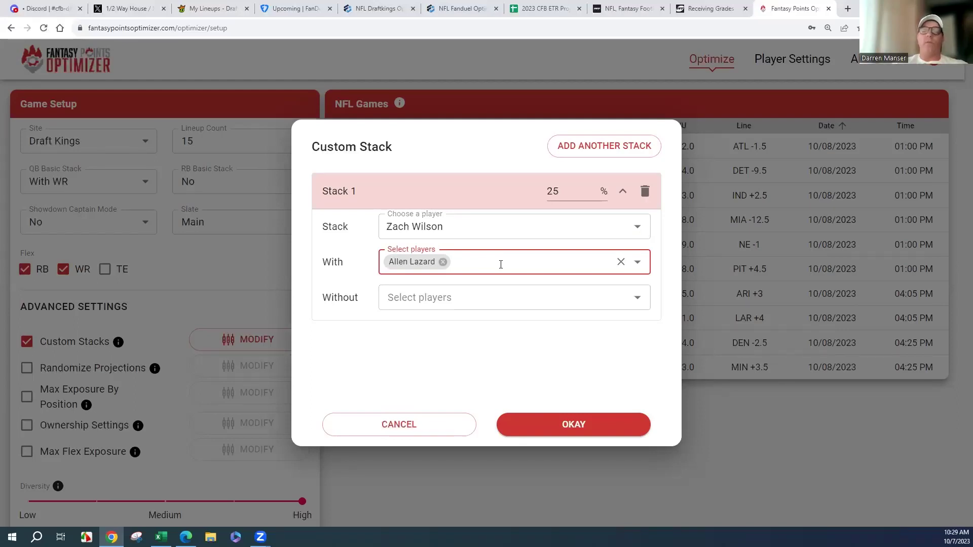
pyautogui.write('mcl')
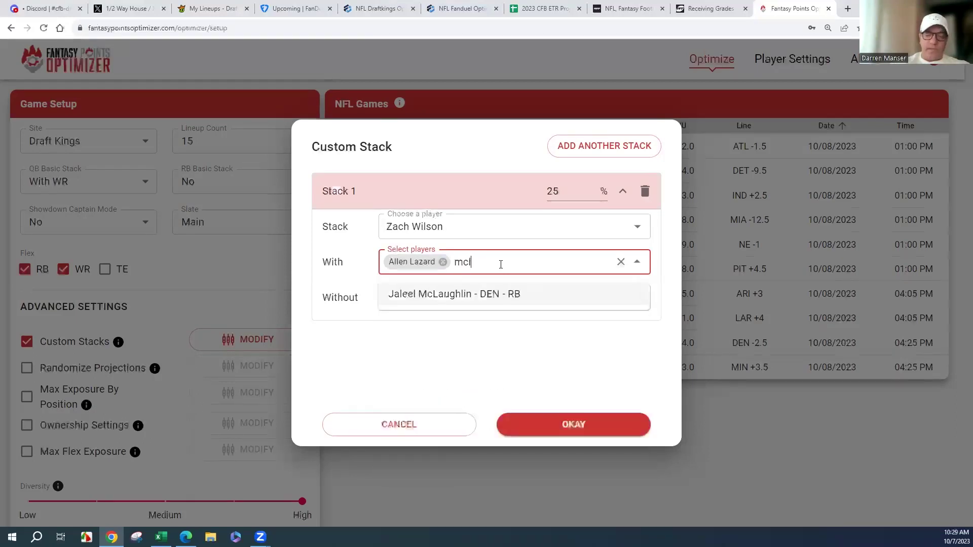
pyautogui.click(480, 294)
# Set Stack 1 to leave out the Broncos defense (DEN DST).
pyautogui.click(479, 294)
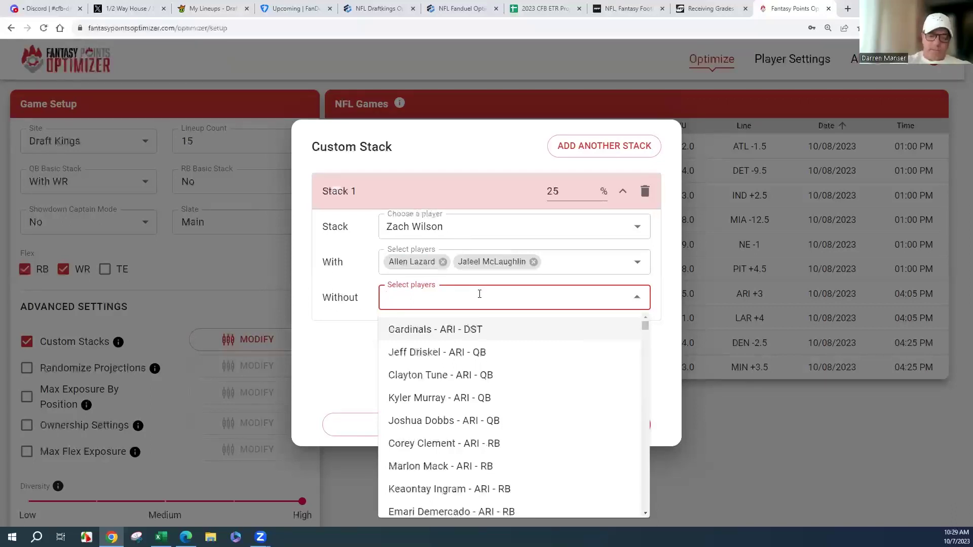
pyautogui.write('den')
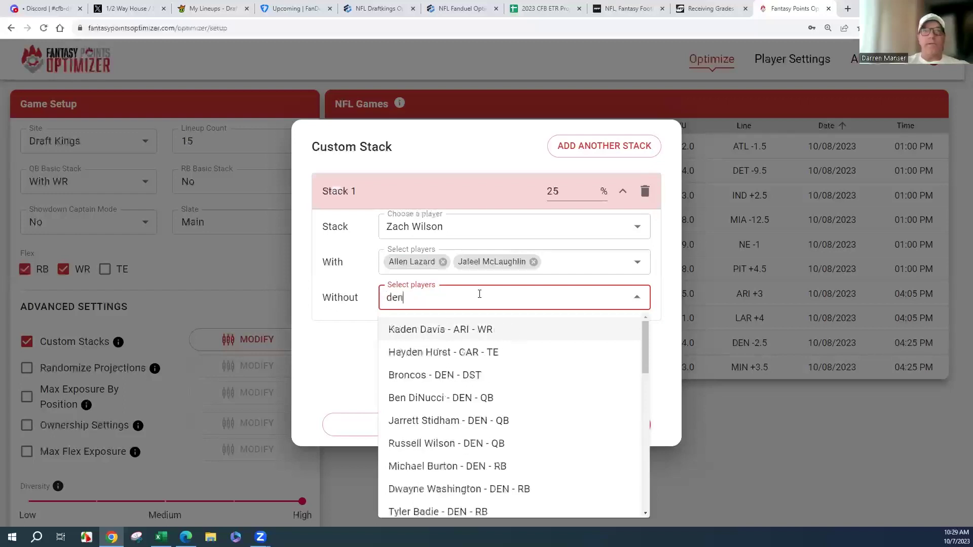
pyautogui.write('ver')
pyautogui.press('BackSpace')
pyautogui.press('BackSpace')
pyautogui.press('BackSpace')
pyautogui.press('BackSpace')
pyautogui.press('BackSpace')
pyautogui.press('BackSpace')
pyautogui.write('bronc')
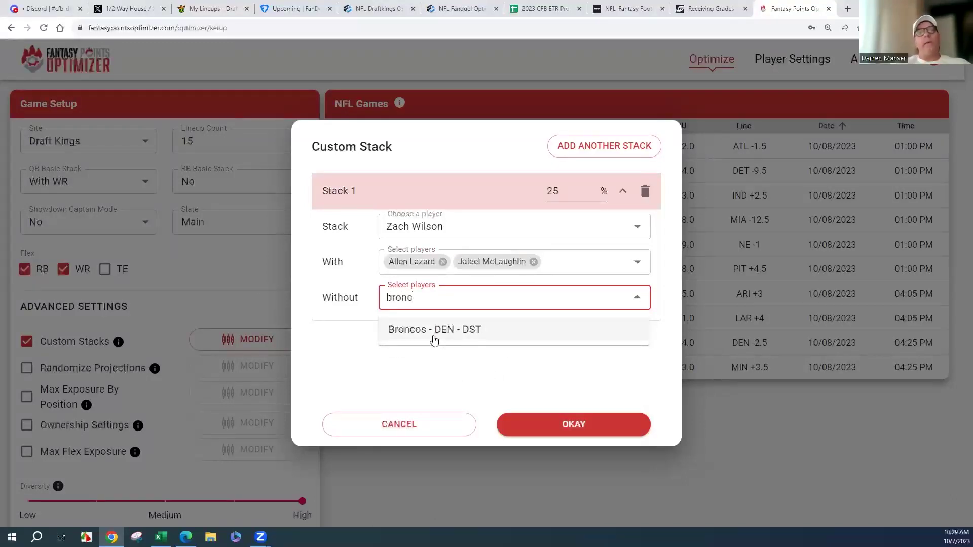
pyautogui.click(421, 329)
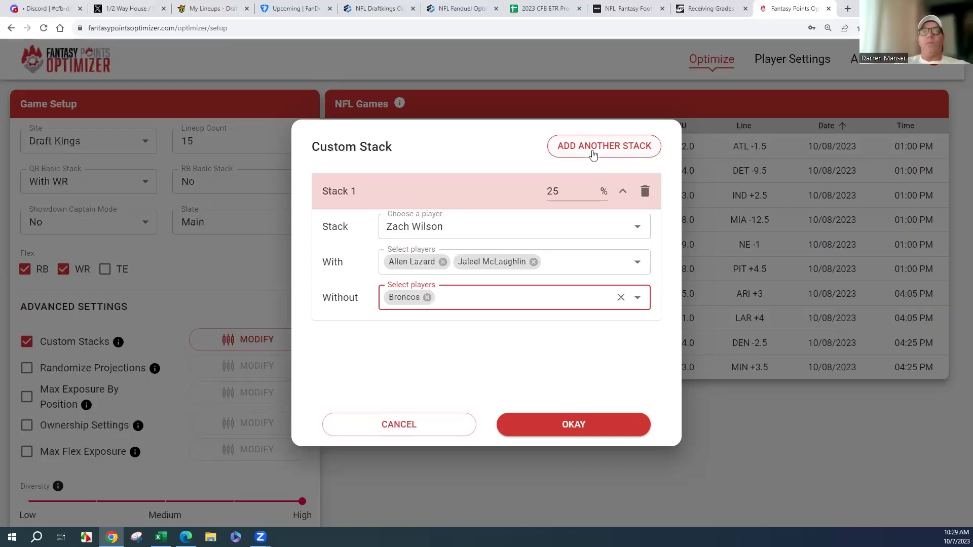
# Add a second custom stack at 20% of lineups, built around Joe Burrow (CIN QB).
pyautogui.click(593, 153)
pyautogui.click(376, 338)
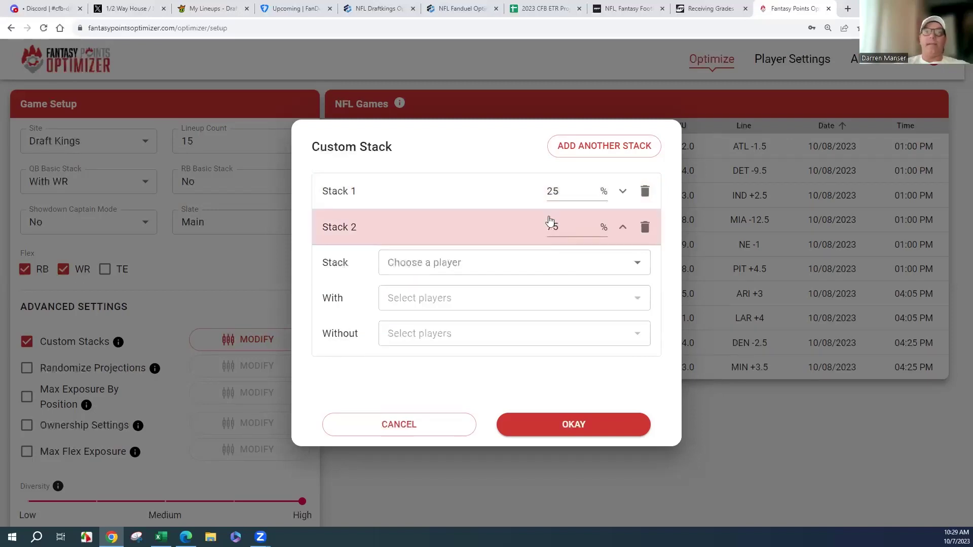
pyautogui.doubleClick(551, 225)
pyautogui.write('20')
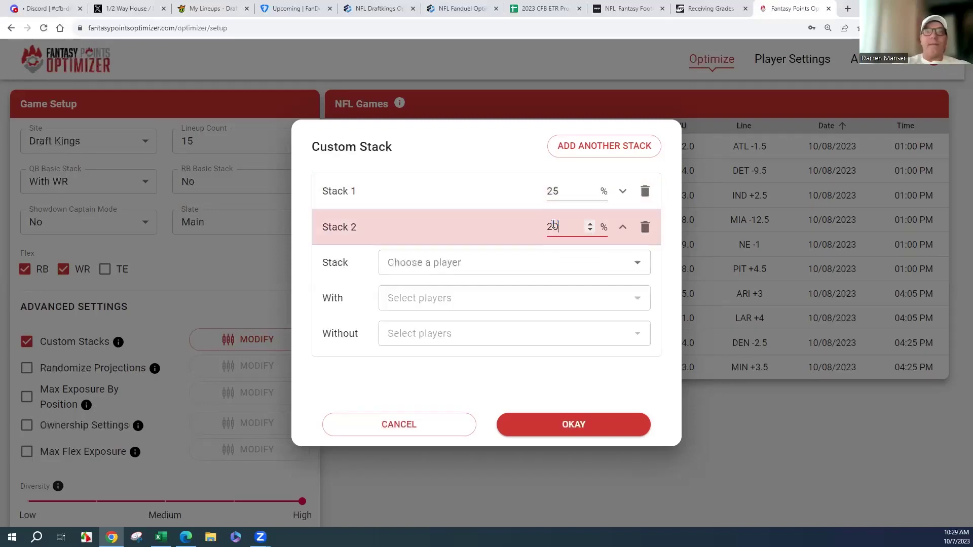
pyautogui.click(580, 260)
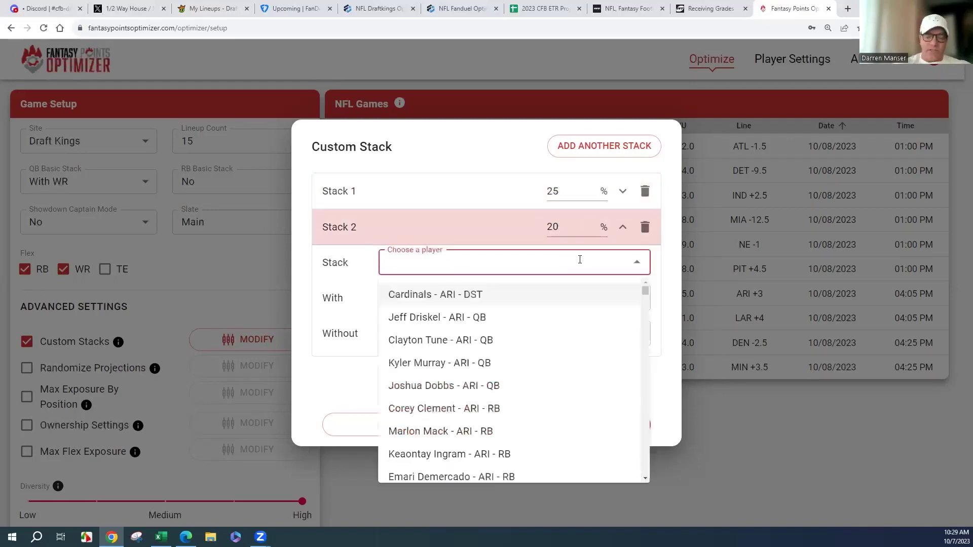
pyautogui.write('burr')
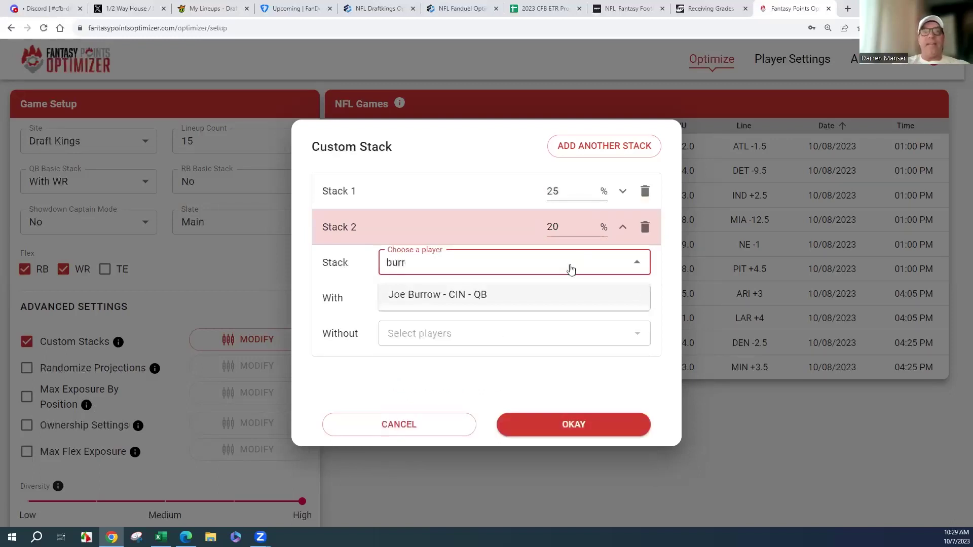
pyautogui.click(493, 295)
# Pair Joe Burrow in Stack 2 with Ja'Marr Chase and Tyler Boyd (both CIN WR).
pyautogui.click(494, 294)
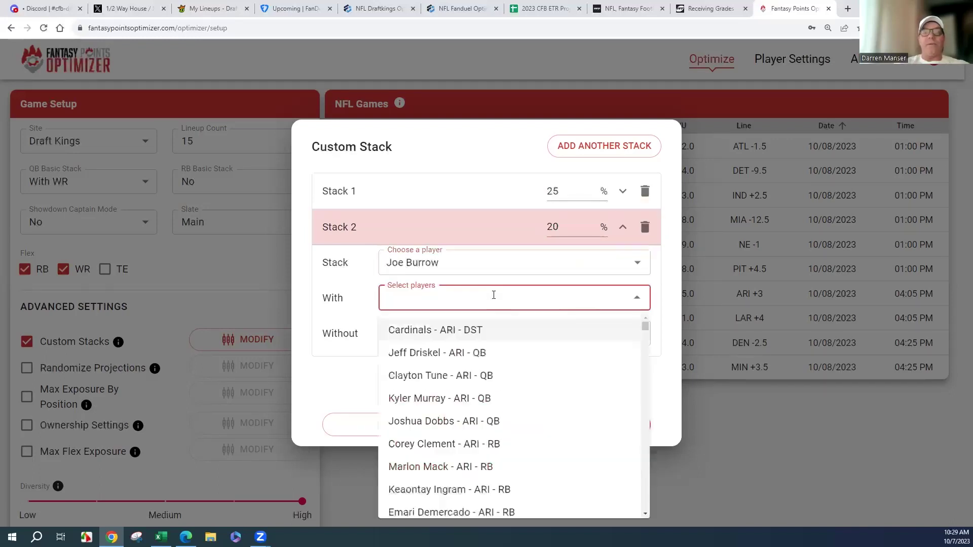
pyautogui.write('chase')
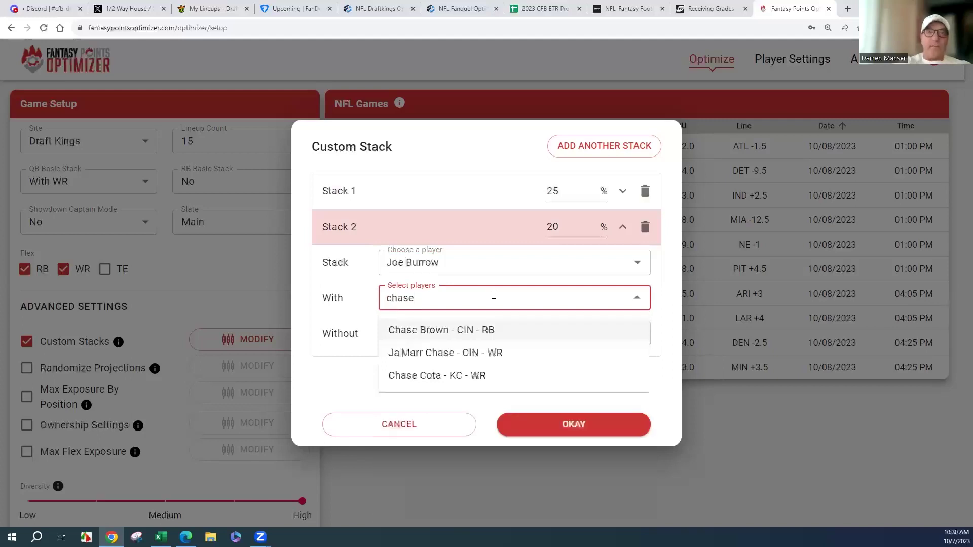
pyautogui.click(482, 354)
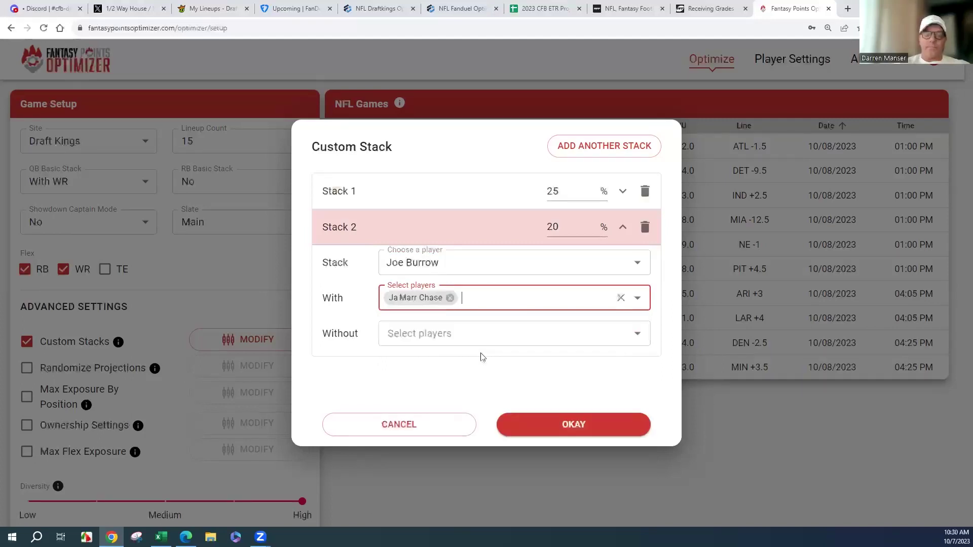
pyautogui.write('b')
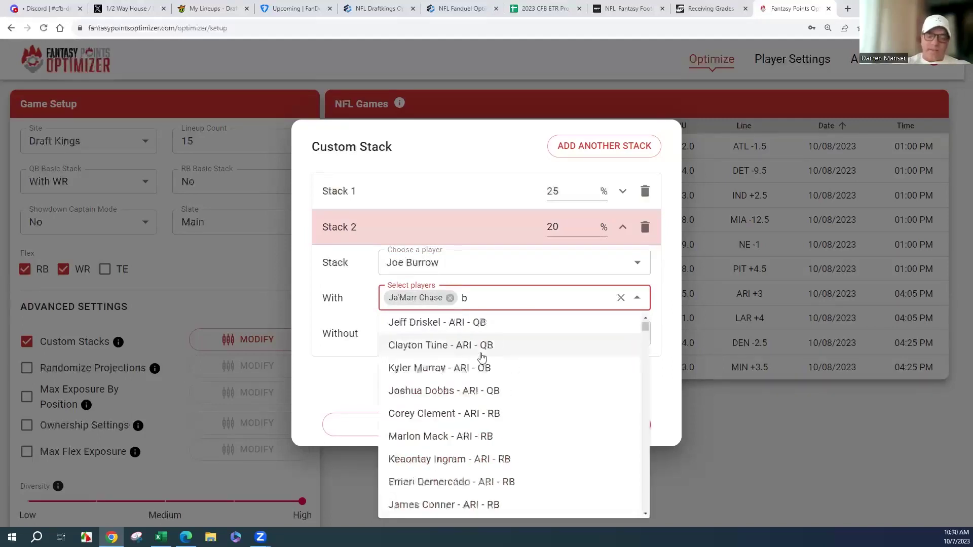
pyautogui.write('oyd')
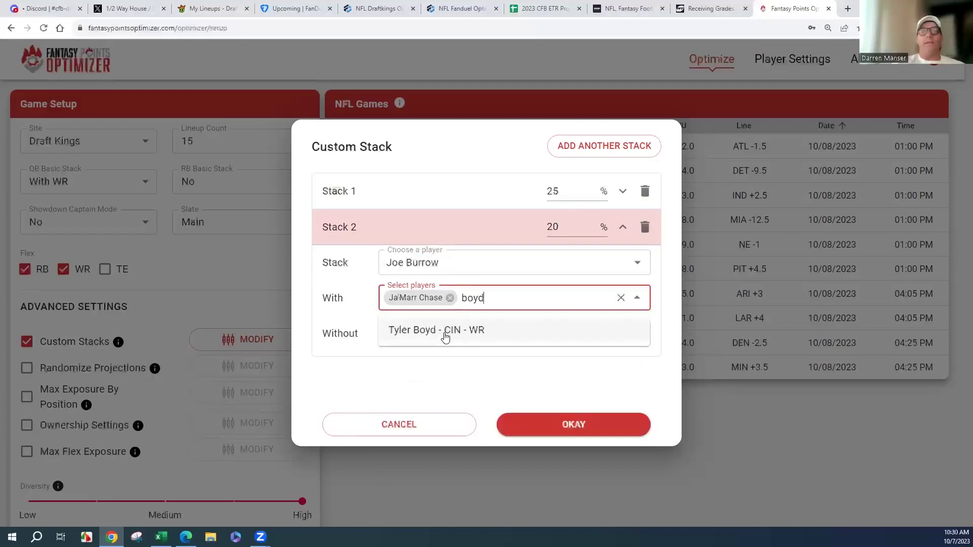
pyautogui.click(435, 329)
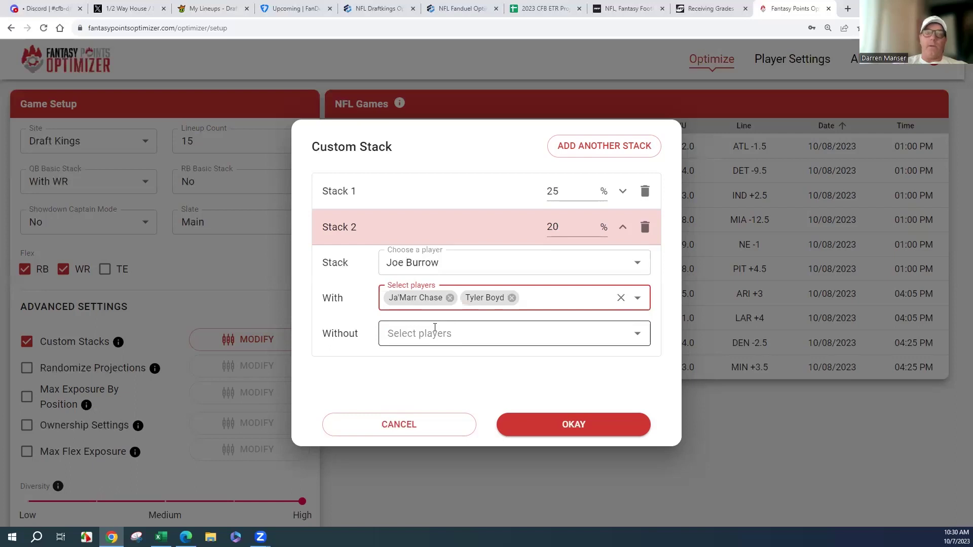
# Add James Conner (ARI RB) to Joe Burrow's partners in Stack 2 and leave out Joe Mixon (CIN RB).
pyautogui.write('conn')
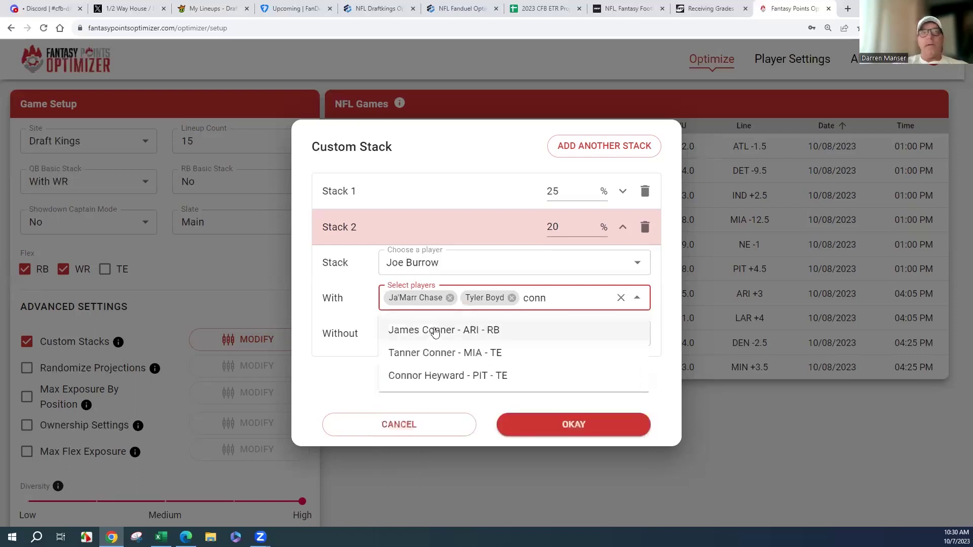
pyautogui.click(435, 328)
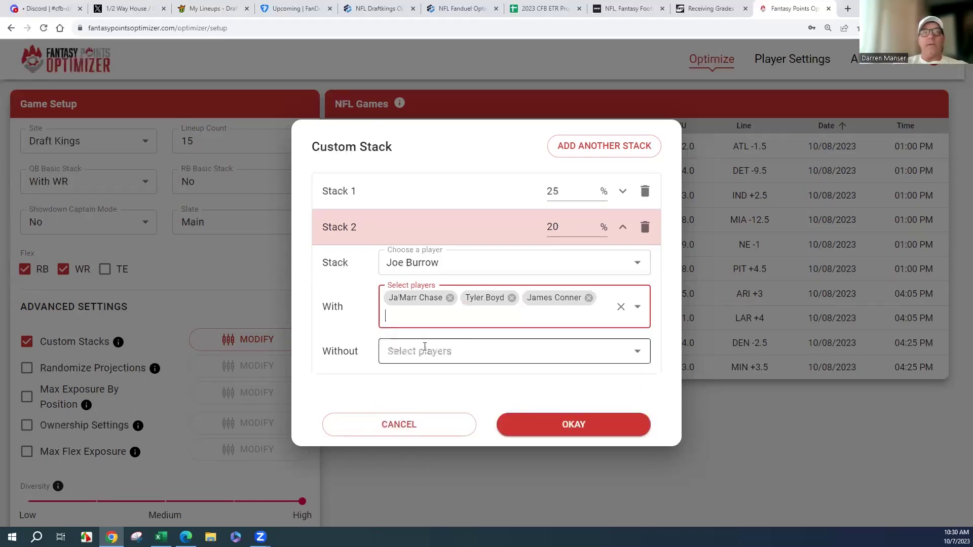
pyautogui.click(425, 346)
pyautogui.write('mixon')
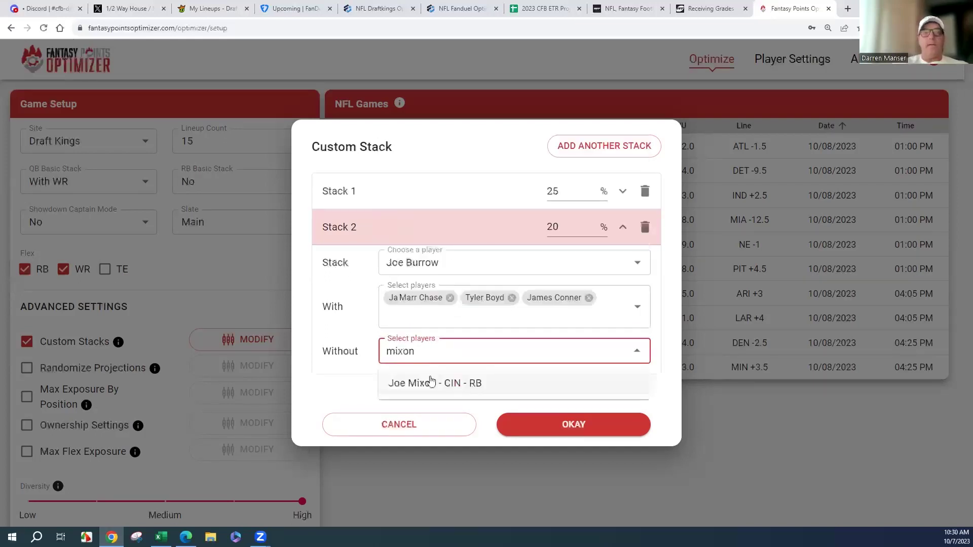
pyautogui.click(433, 383)
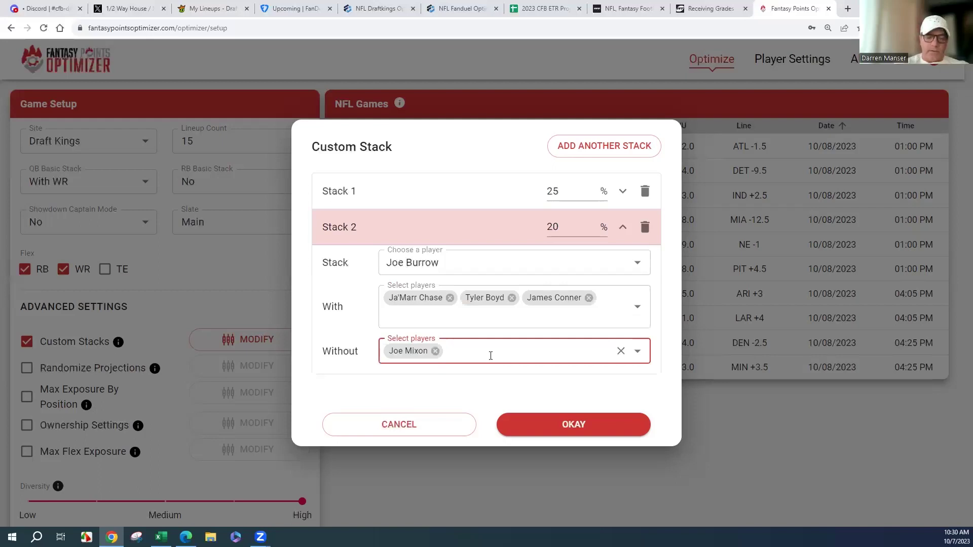
# Also leave the Cardinals defense (ARI DST) out of Stack 2 and save the custom stacks.
pyautogui.click(490, 356)
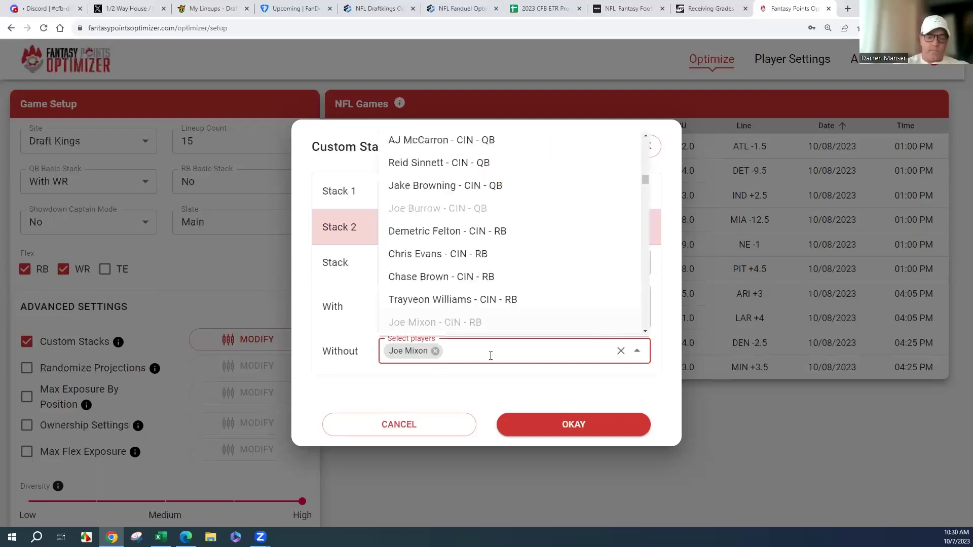
pyautogui.write('card')
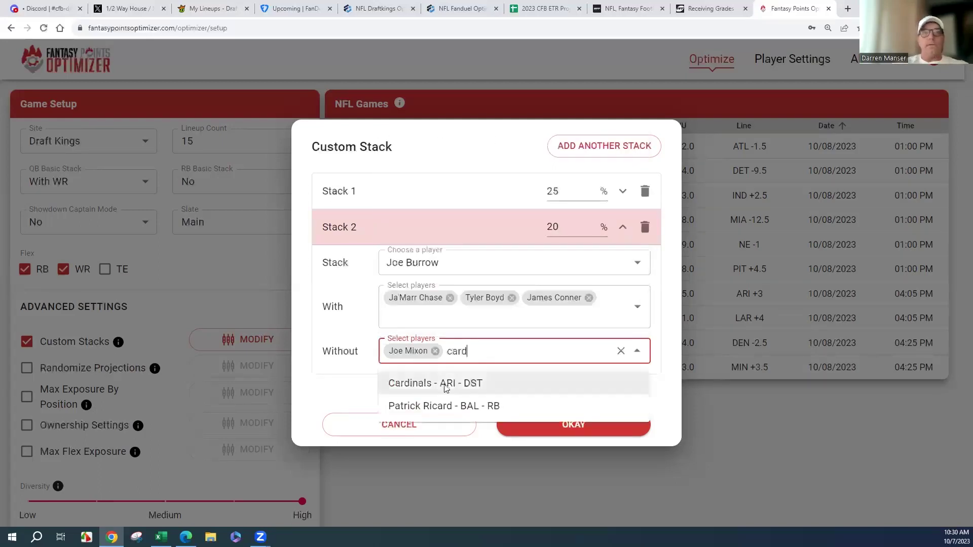
pyautogui.press('Return')
pyautogui.click(582, 432)
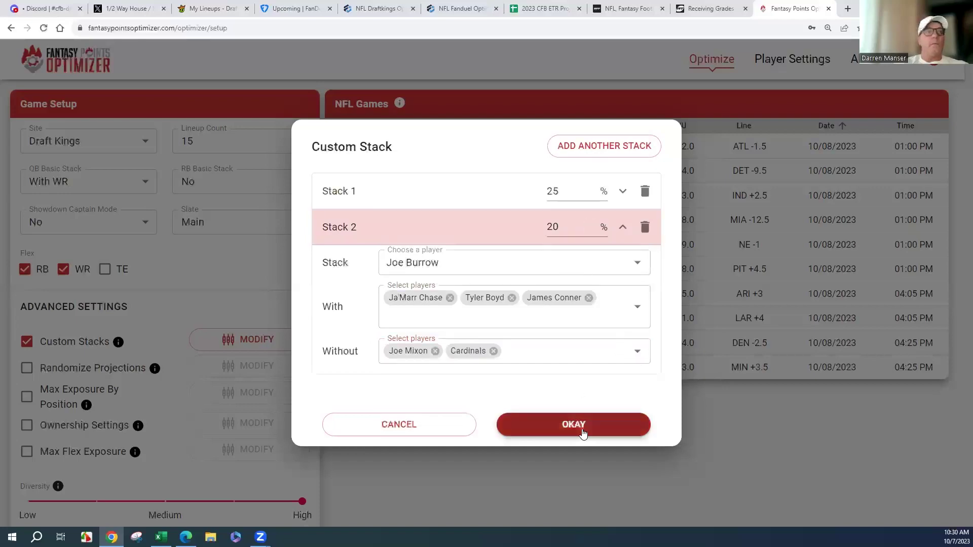
pyautogui.click(541, 425)
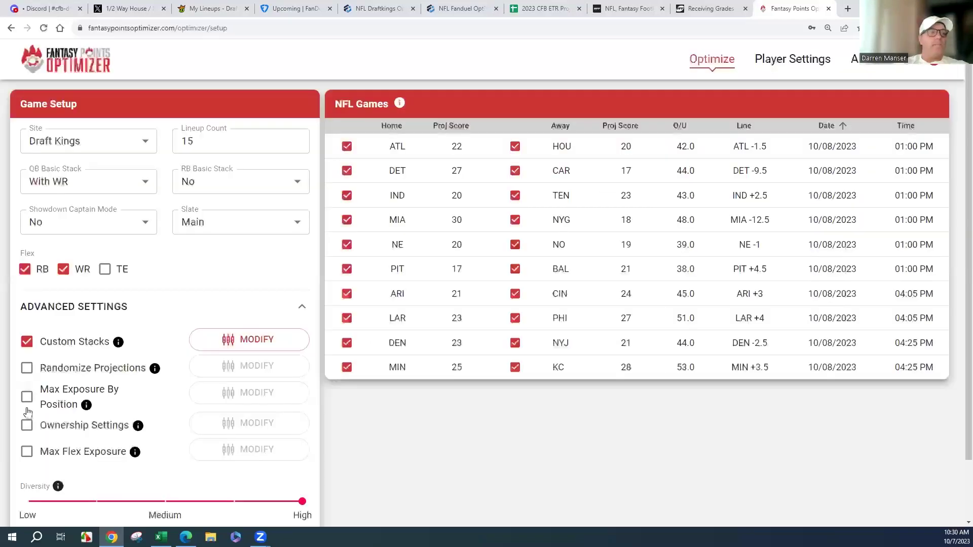
# Set the diversity to Medium and run the optimizer with the custom stacks.
pyautogui.click(165, 504)
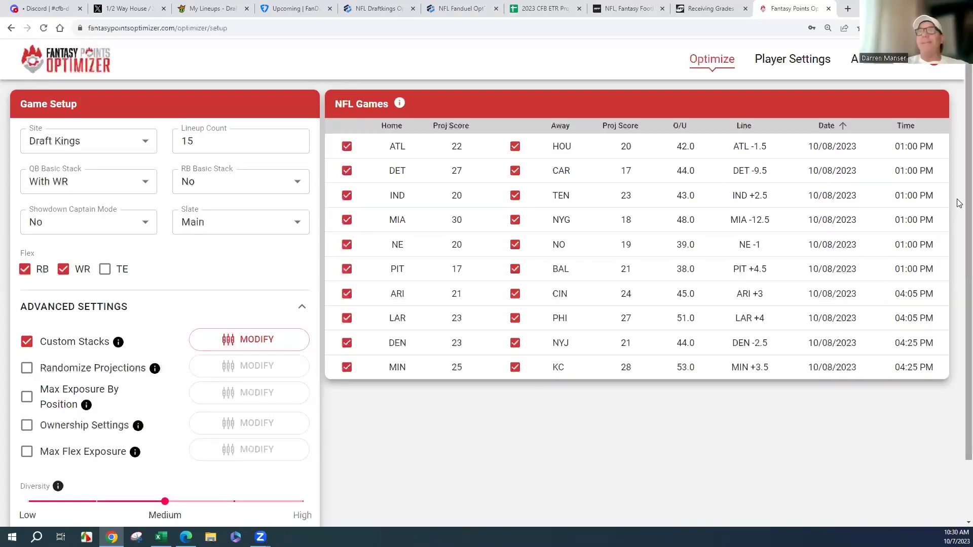
pyautogui.scroll(-2, 956, 273)
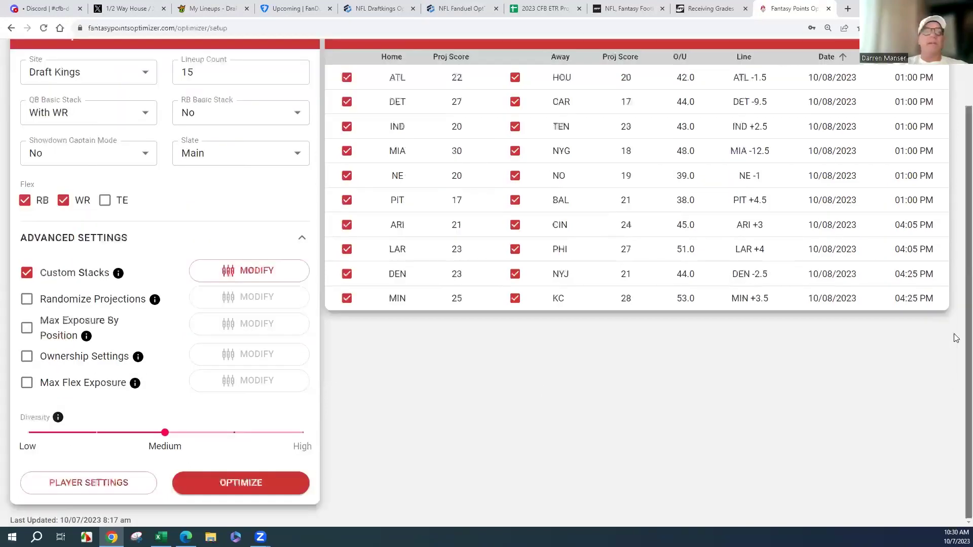
pyautogui.click(274, 483)
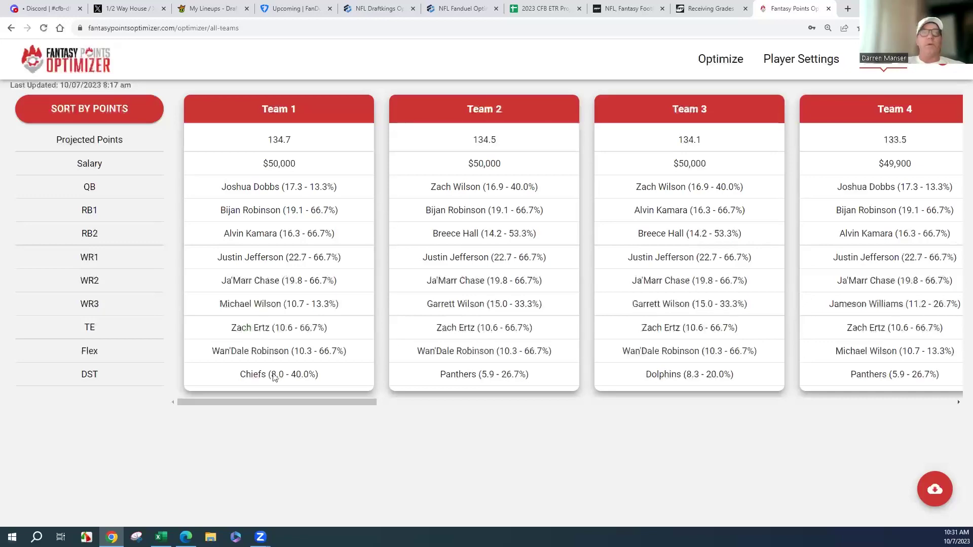
# Examine the generated lineups from Team 1 to Team 15 for the Zach Wilson and Joe Burrow stacks and the player exposures.
pyautogui.moveTo(252, 401); pyautogui.dragTo(301, 385)
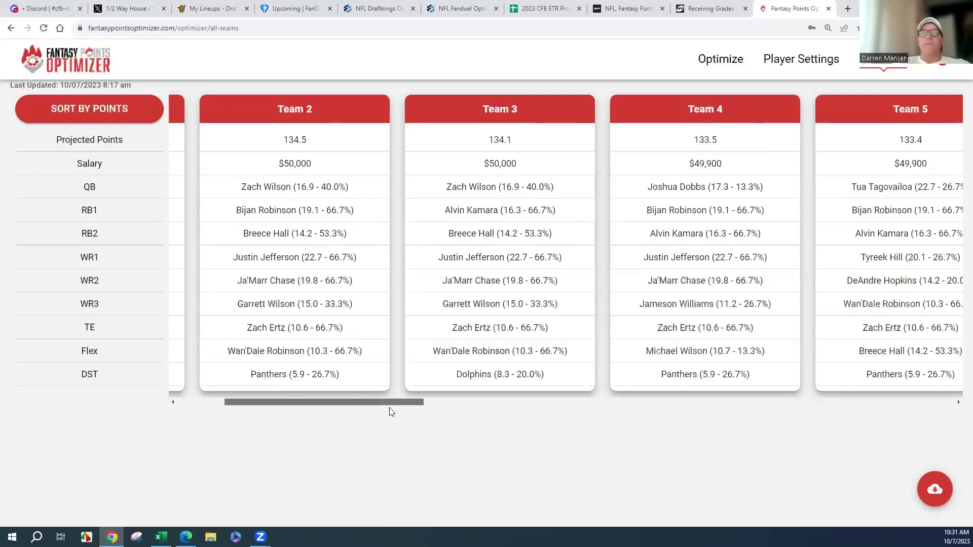
pyautogui.moveTo(377, 407); pyautogui.dragTo(624, 406)
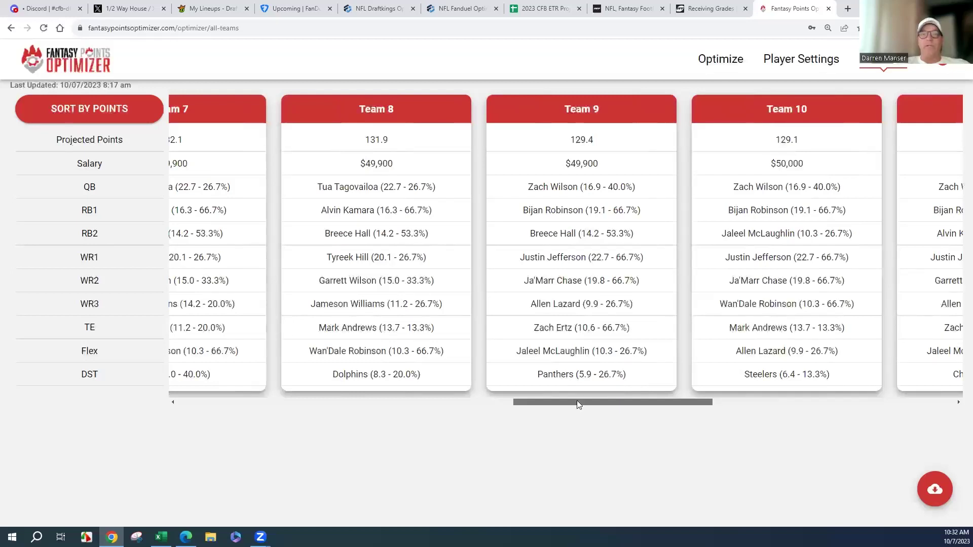
pyautogui.moveTo(577, 401); pyautogui.dragTo(608, 403)
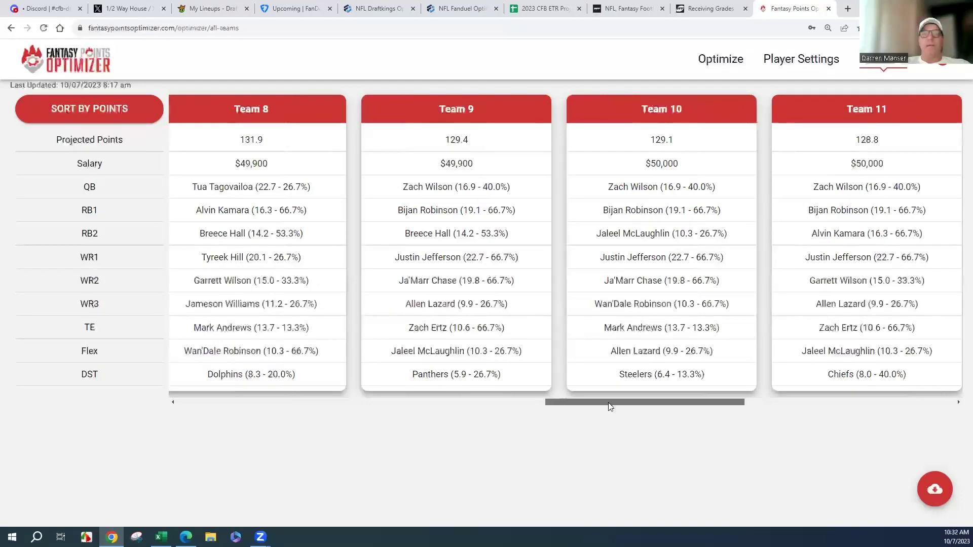
pyautogui.moveTo(608, 402); pyautogui.dragTo(610, 403)
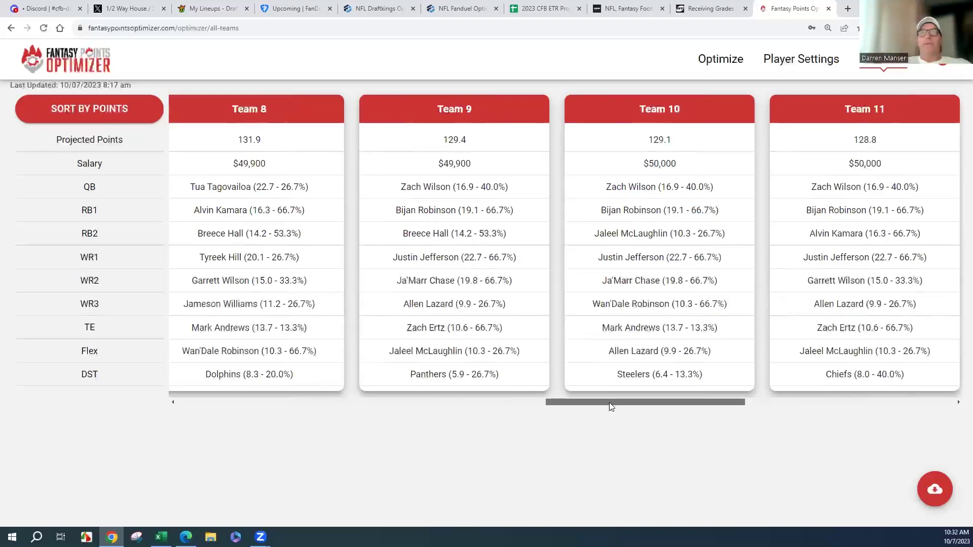
pyautogui.moveTo(609, 403); pyautogui.dragTo(625, 400)
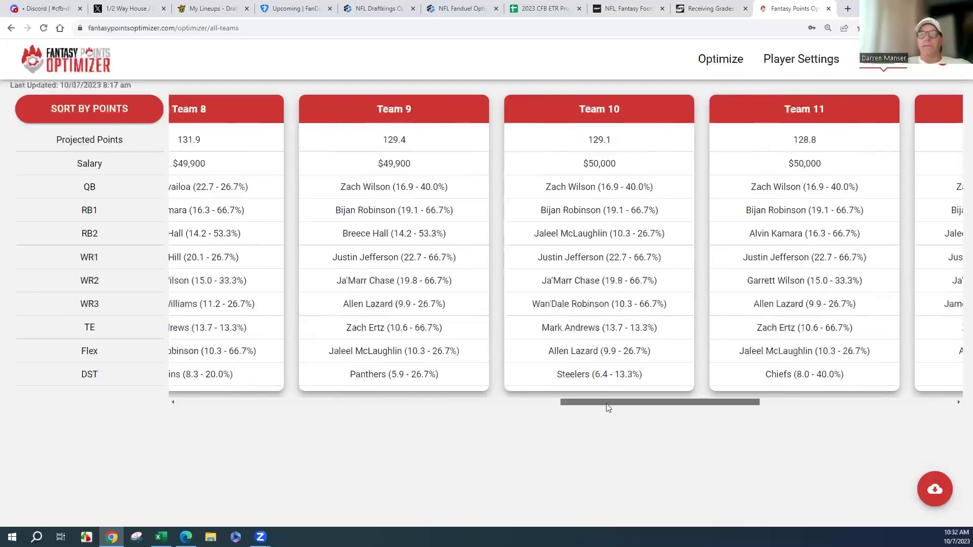
pyautogui.hscroll(3, 644, 404)
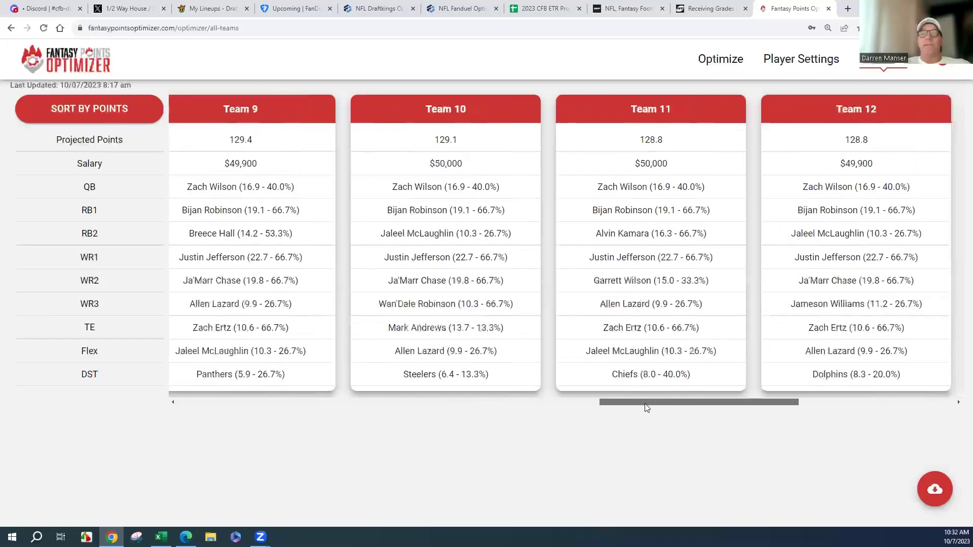
pyautogui.hscroll(2, 661, 404)
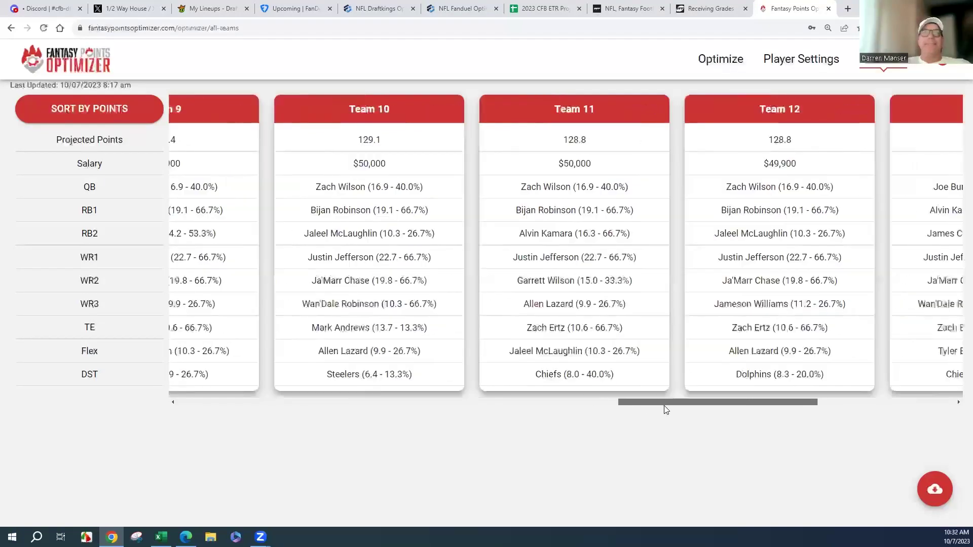
pyautogui.hscroll(2, 665, 403)
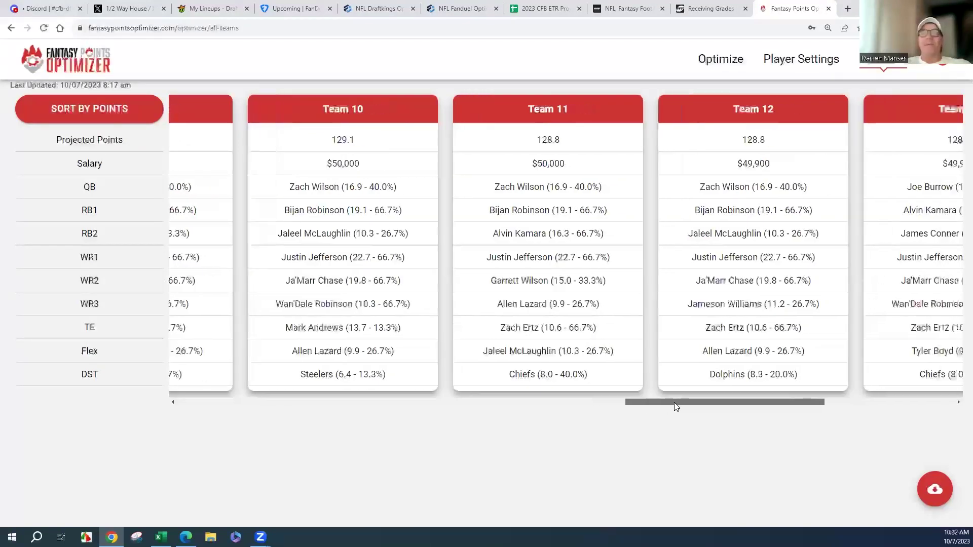
pyautogui.hscroll(1, 690, 402)
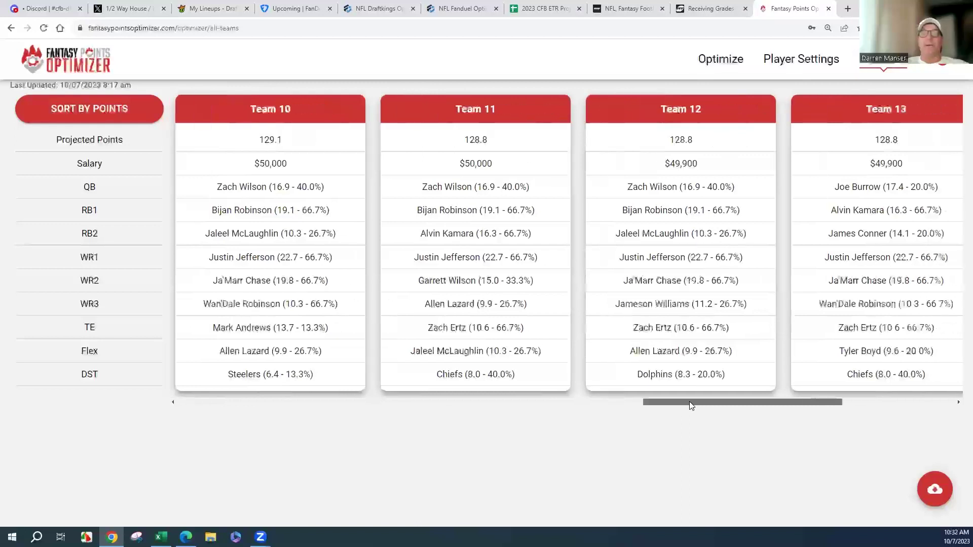
pyautogui.moveTo(689, 402); pyautogui.dragTo(699, 404)
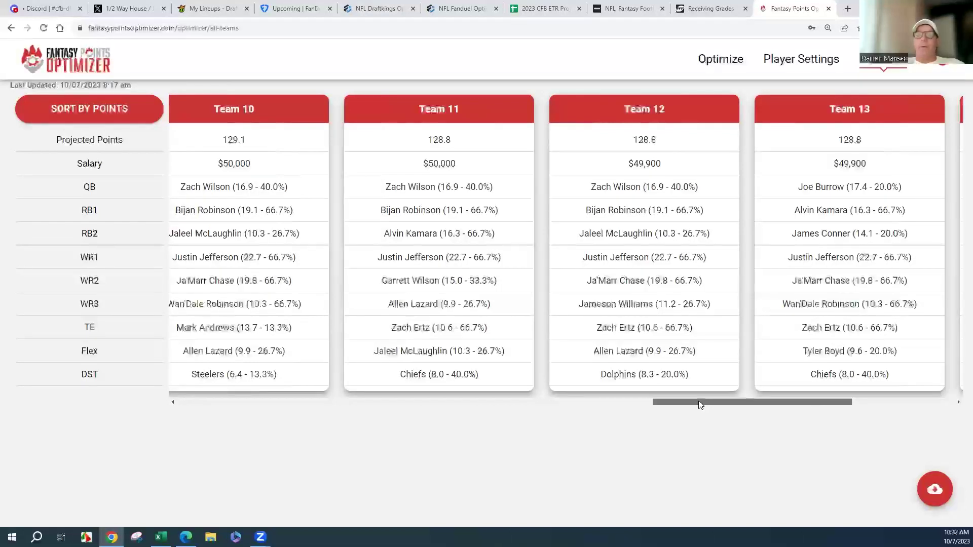
pyautogui.moveTo(698, 401); pyautogui.dragTo(875, 398)
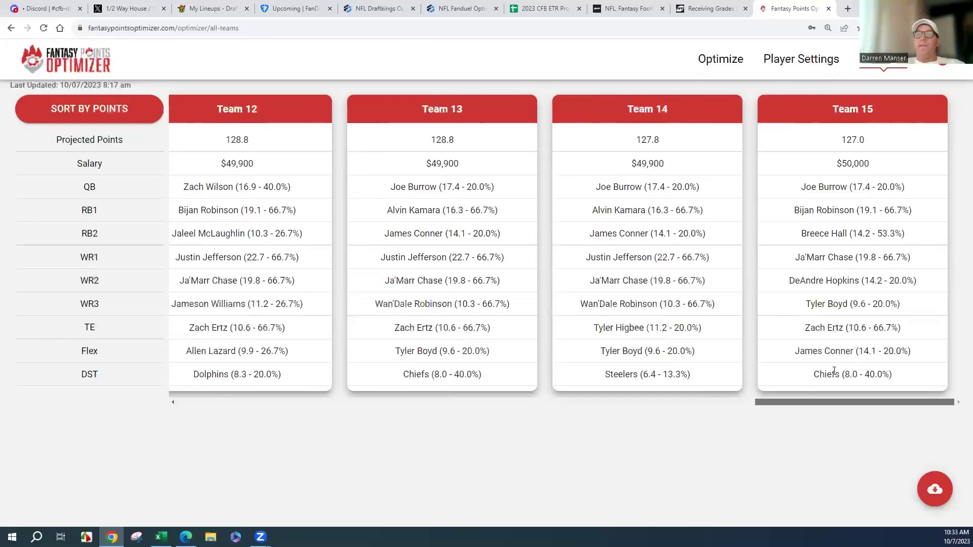
pyautogui.moveTo(816, 406); pyautogui.dragTo(190, 398)
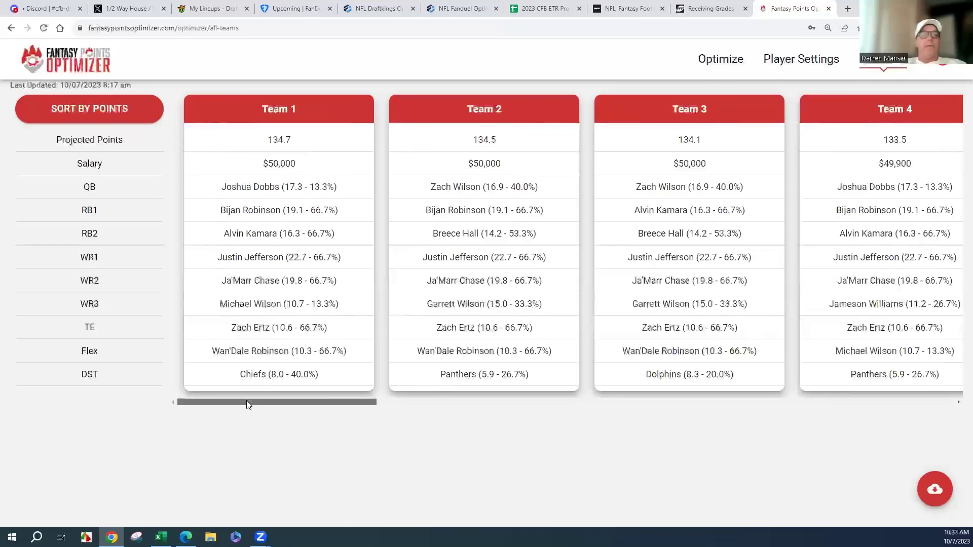
pyautogui.moveTo(248, 404); pyautogui.dragTo(341, 404)
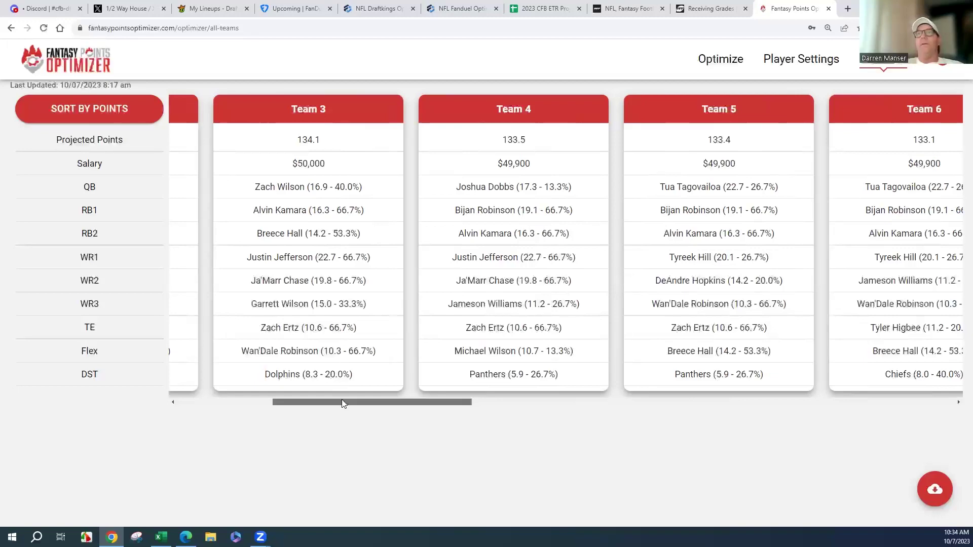
pyautogui.moveTo(342, 402); pyautogui.dragTo(224, 406)
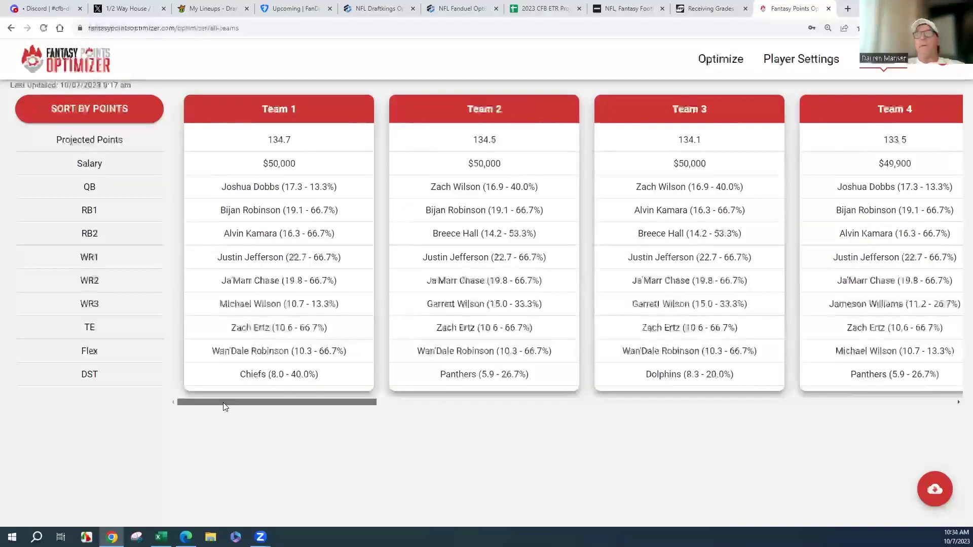